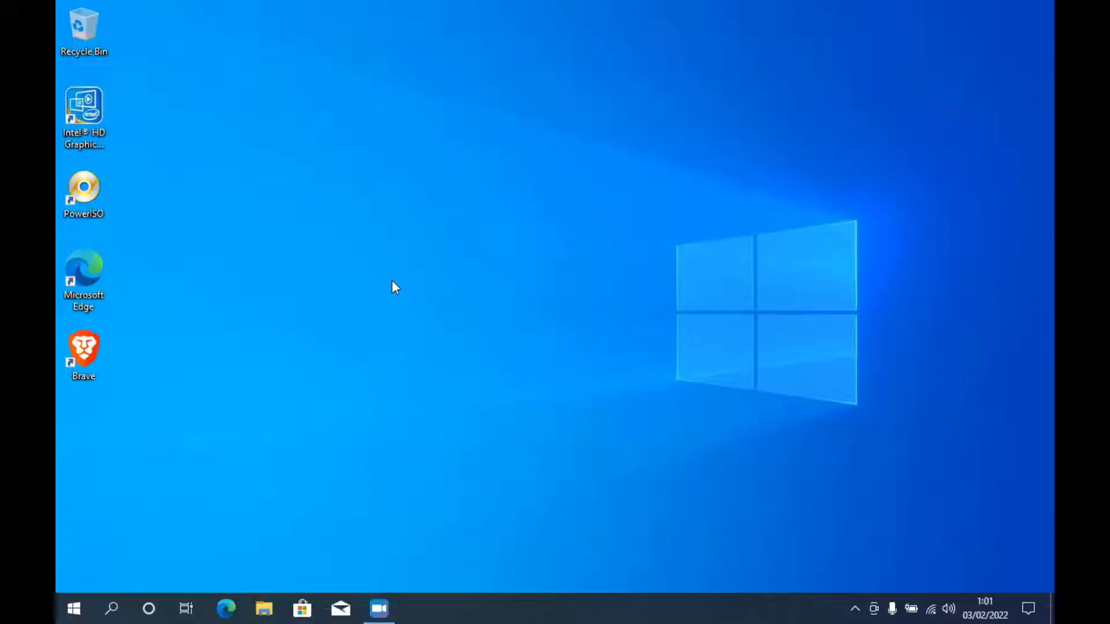
Open Edge, go to google.com and search for 'windows 11 iso'
left_click(105, 268)
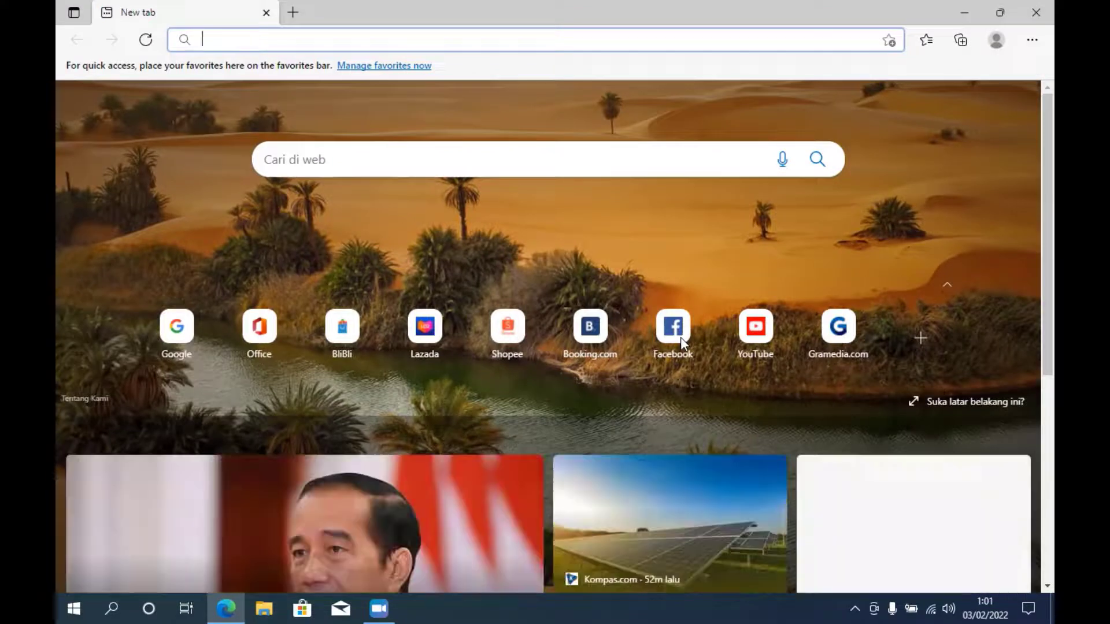
type("google")
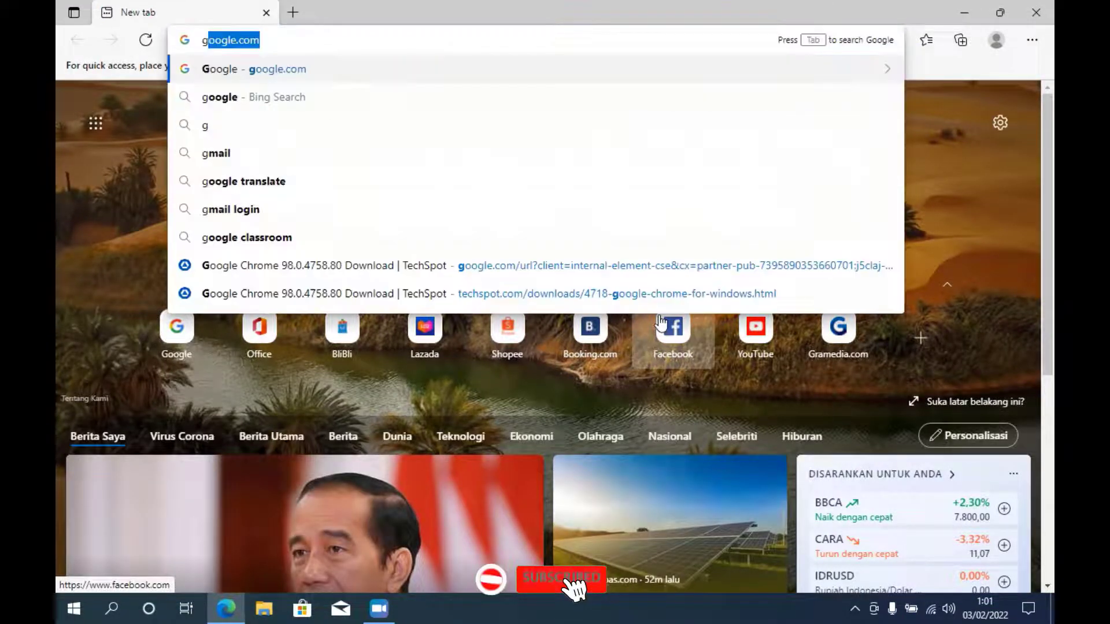
type(".com")
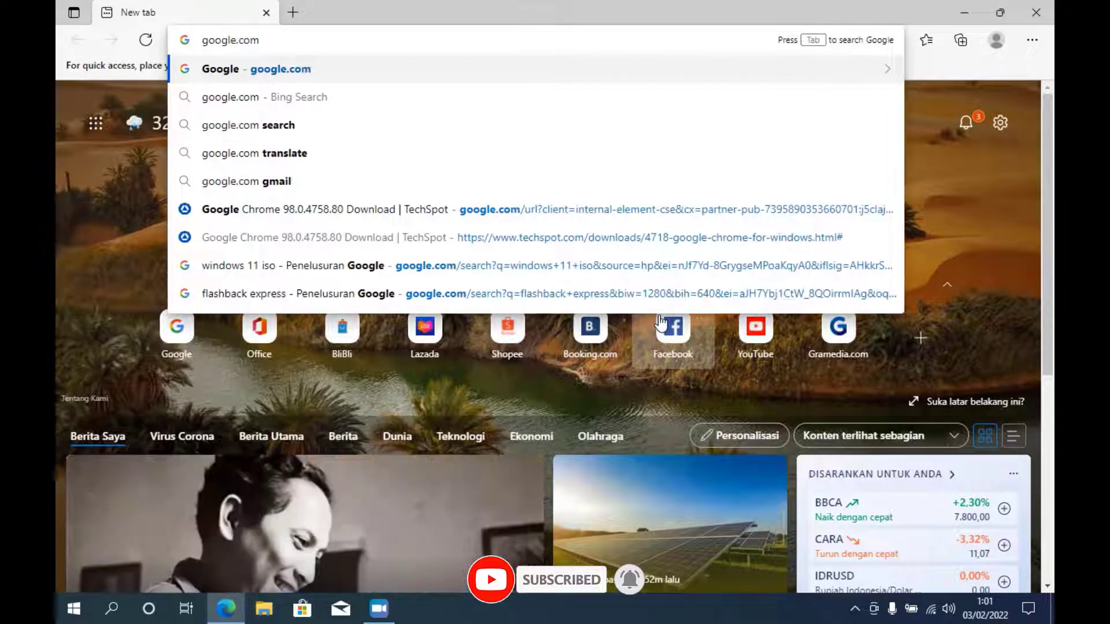
key("Return")
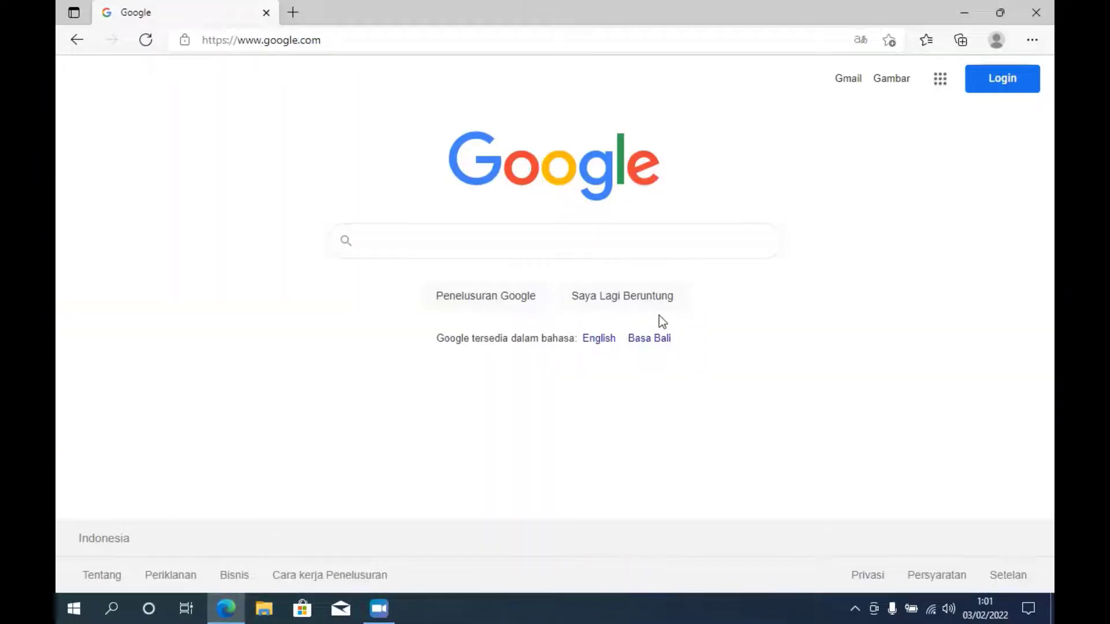
type("windows ")
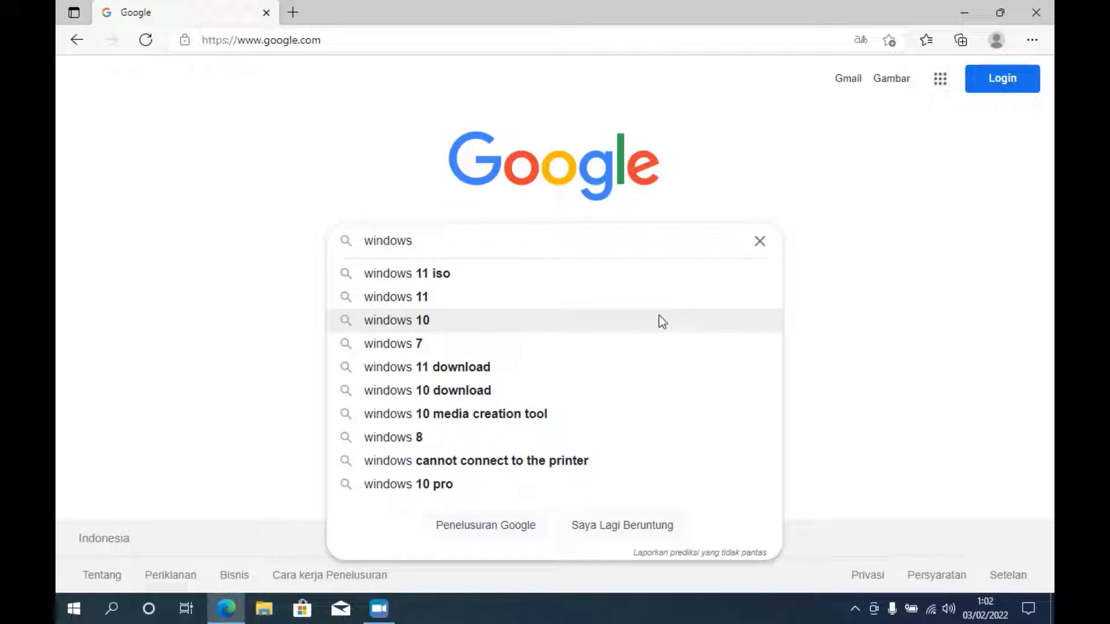
type("11 iso")
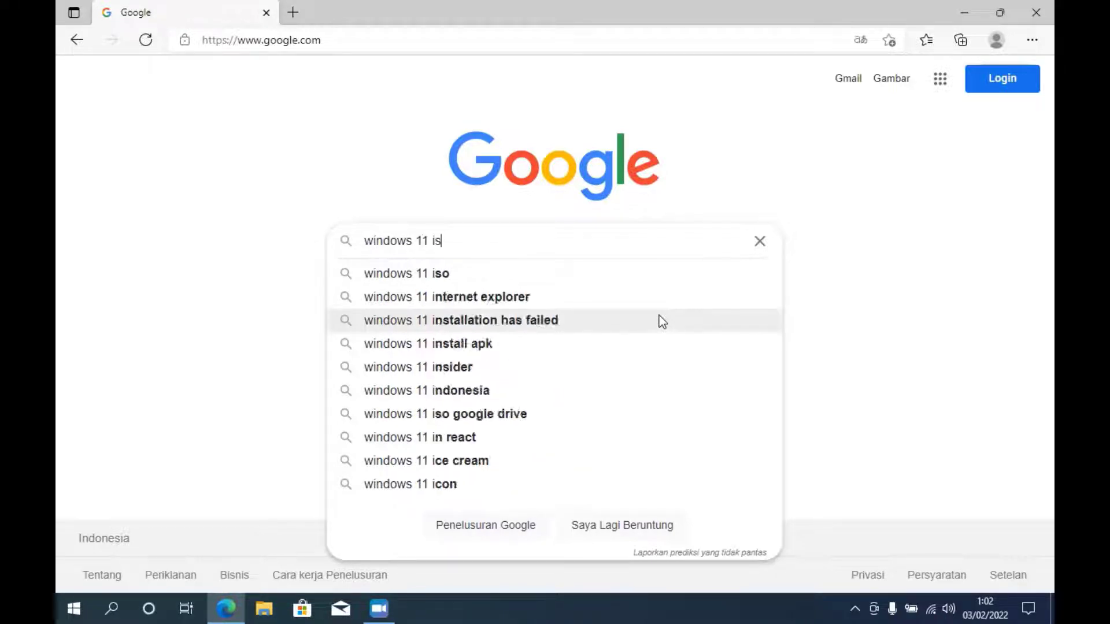
key("Return")
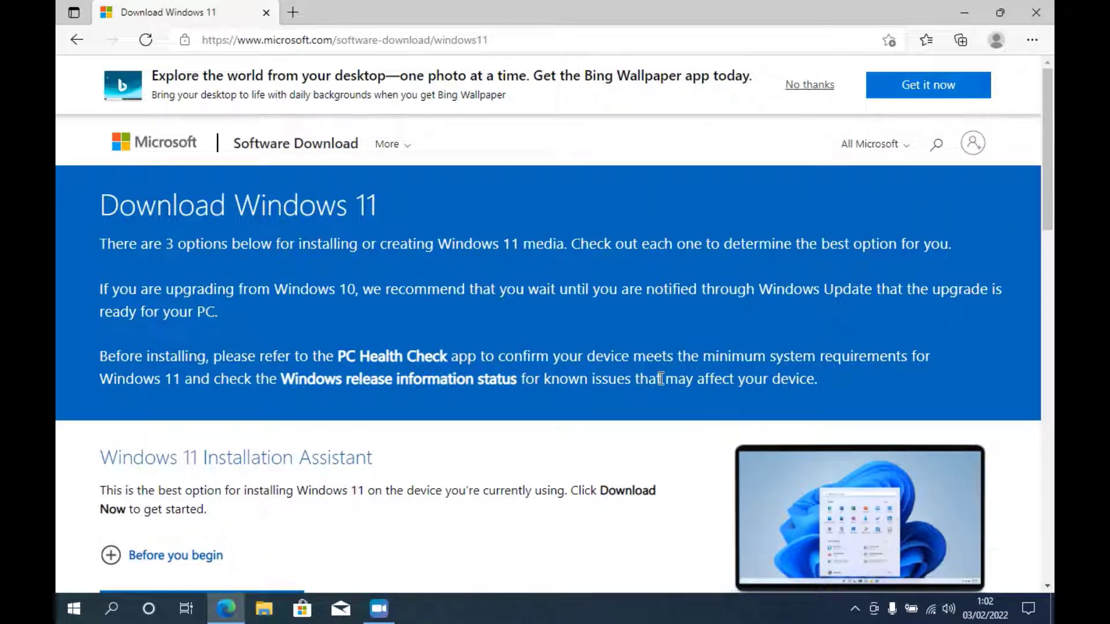
Under Download Windows 11 Disk Image (ISO), select Windows 11 (multi-edition ISO) and submit it
scroll(662, 380, "down", 5)
scroll(662, 380, "down", 2)
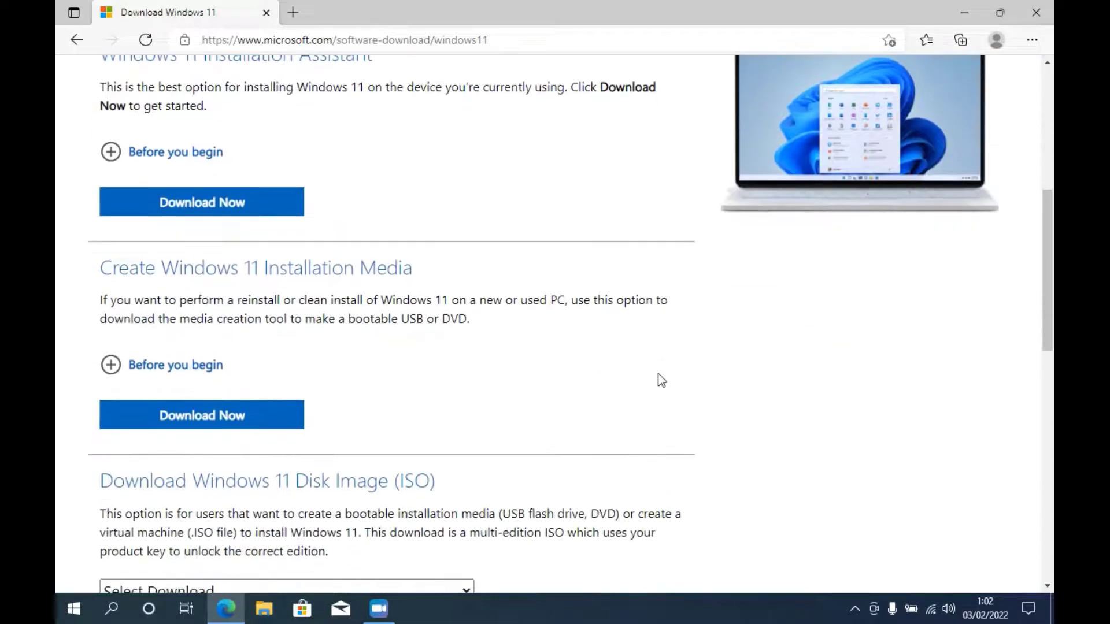
scroll(764, 386, "down", 1)
scroll(767, 392, "down", 1)
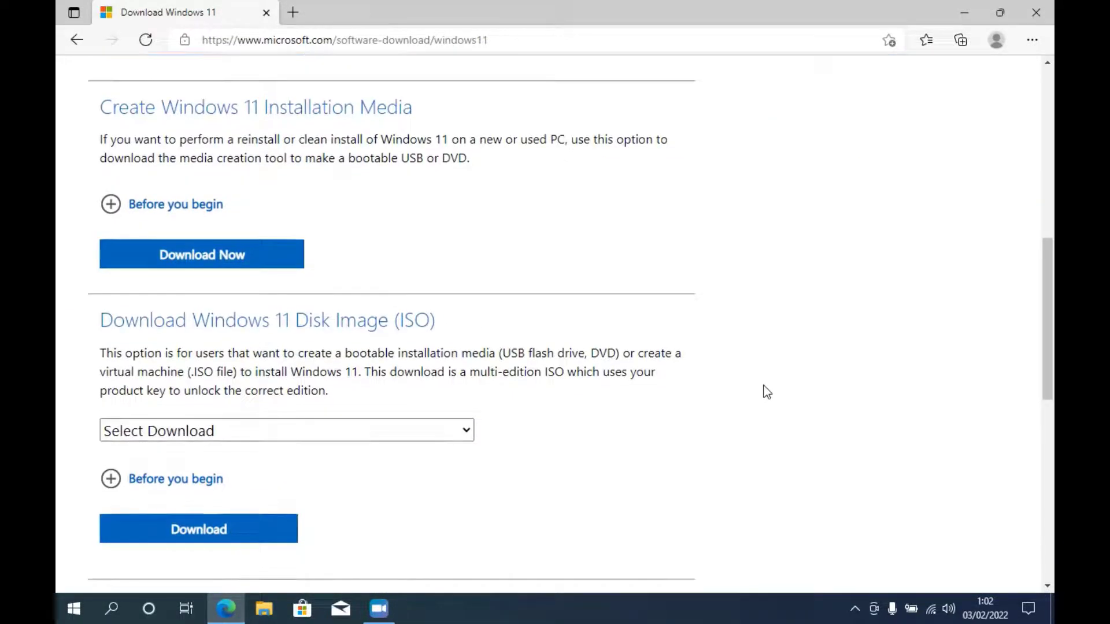
left_click_drag(102, 319, 441, 321)
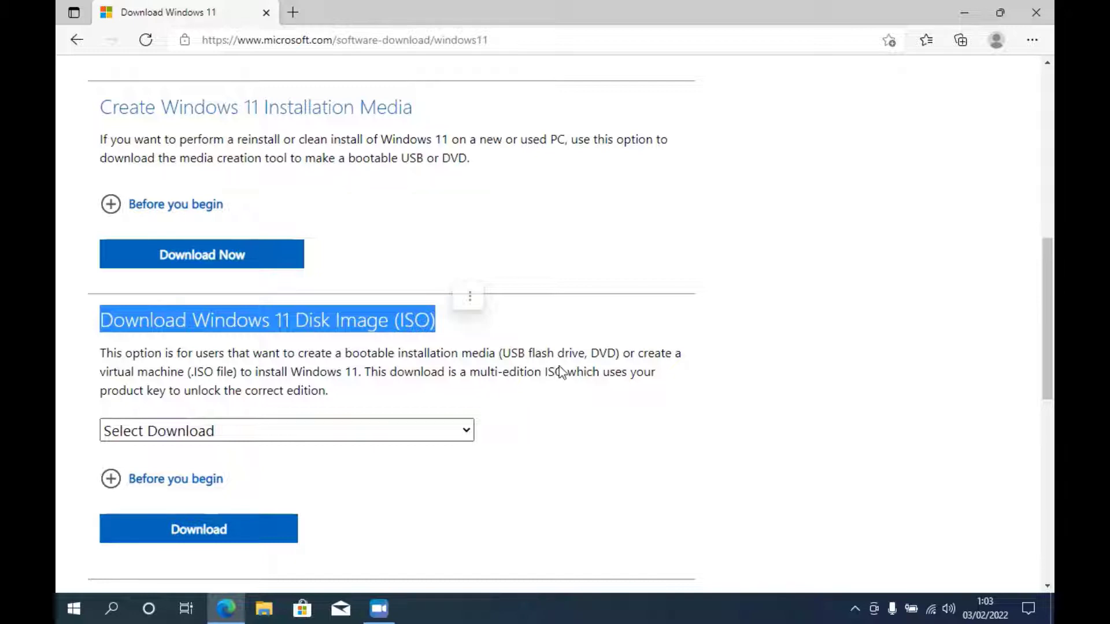
left_click(560, 366)
left_click(461, 429)
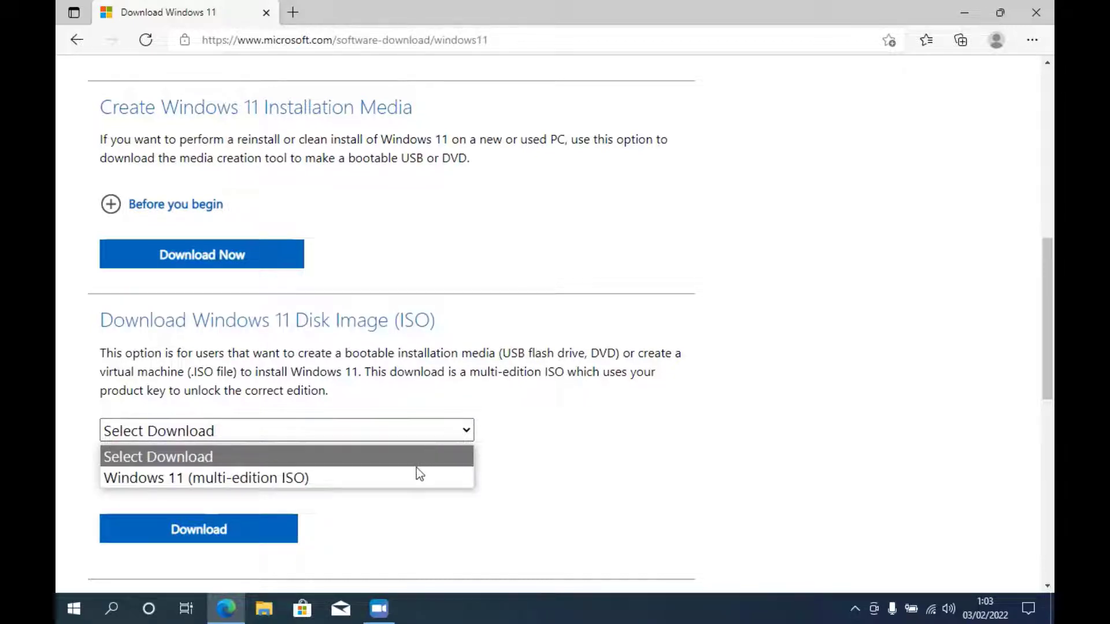
left_click(381, 473)
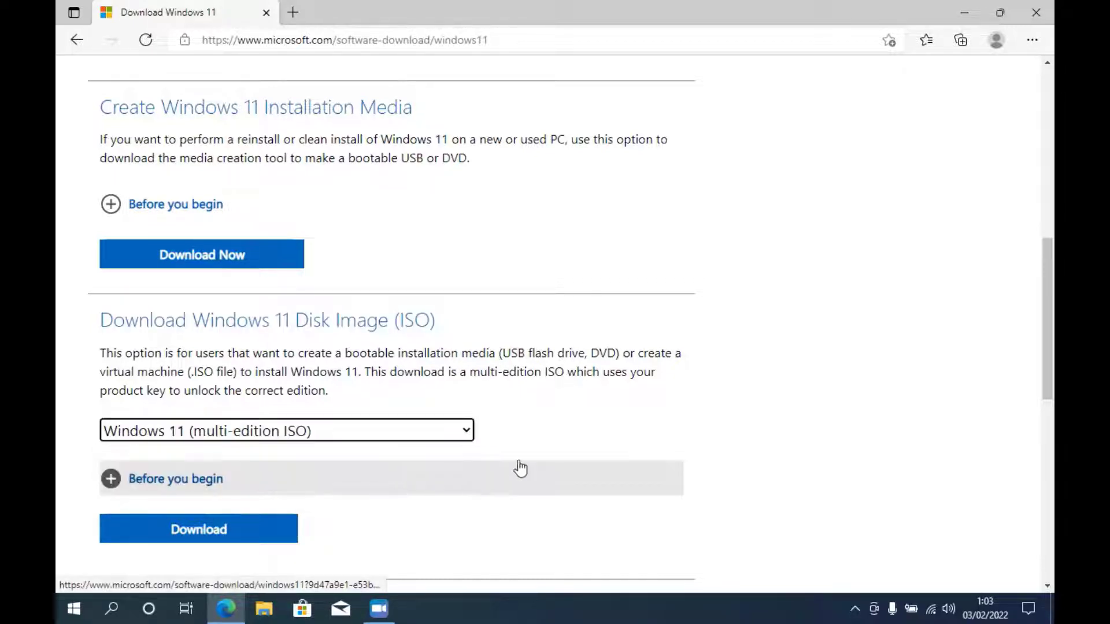
left_click(250, 535)
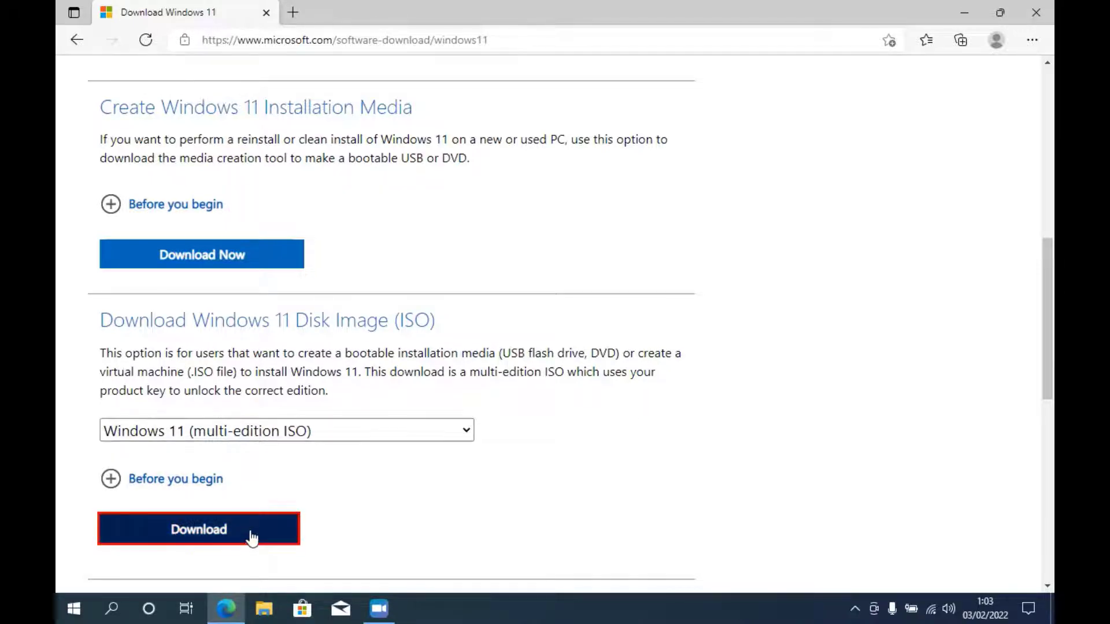
Choose English as the product language and confirm
scroll(751, 414, "down", 5)
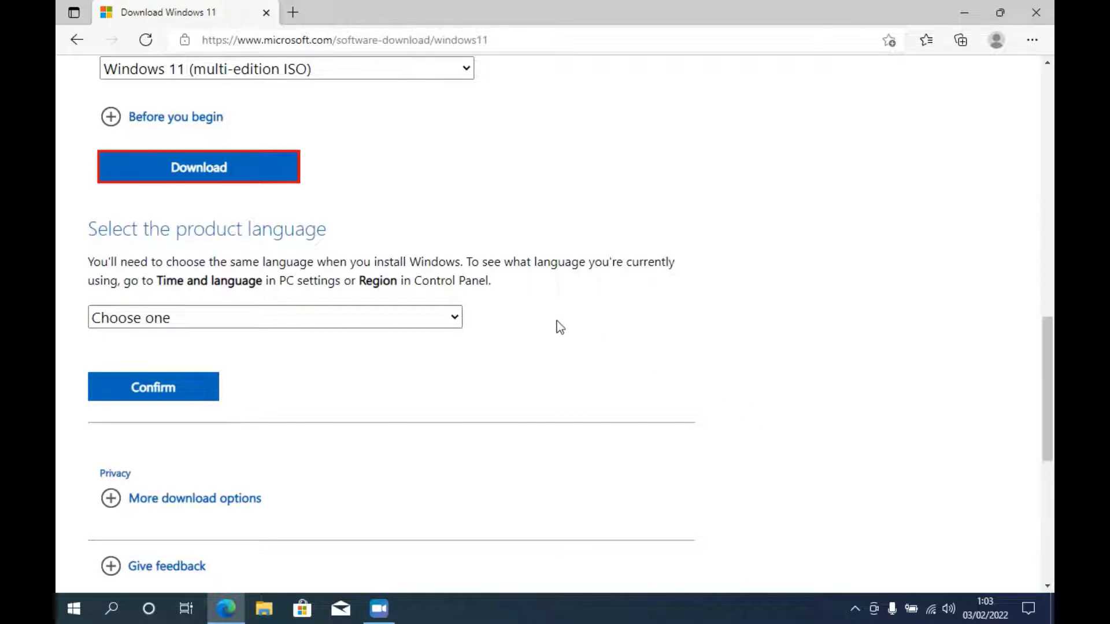
left_click(431, 321)
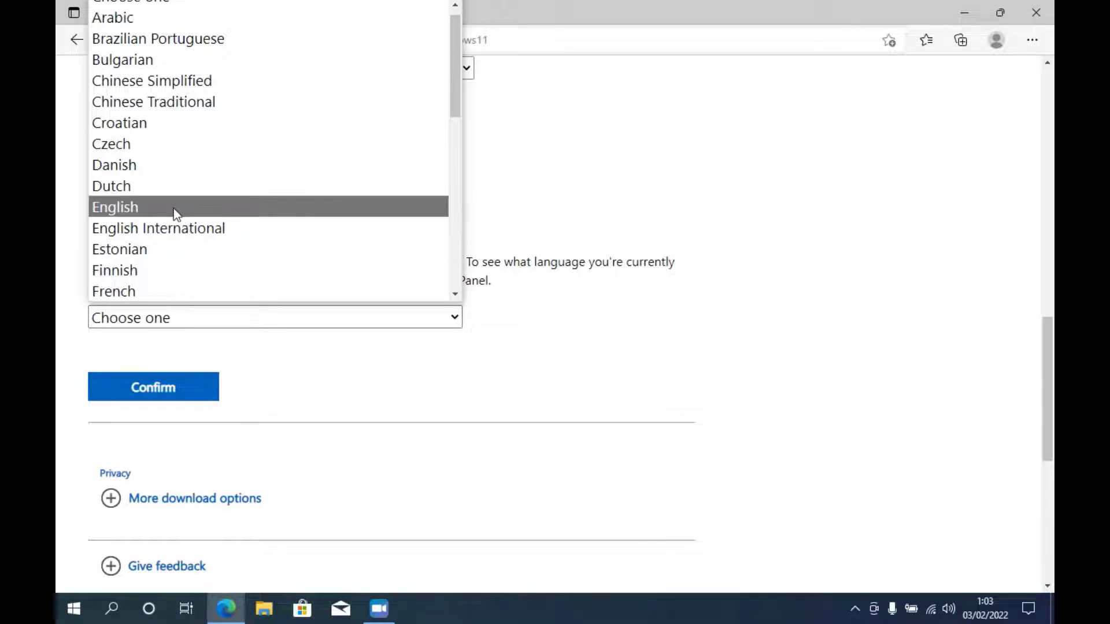
left_click(132, 209)
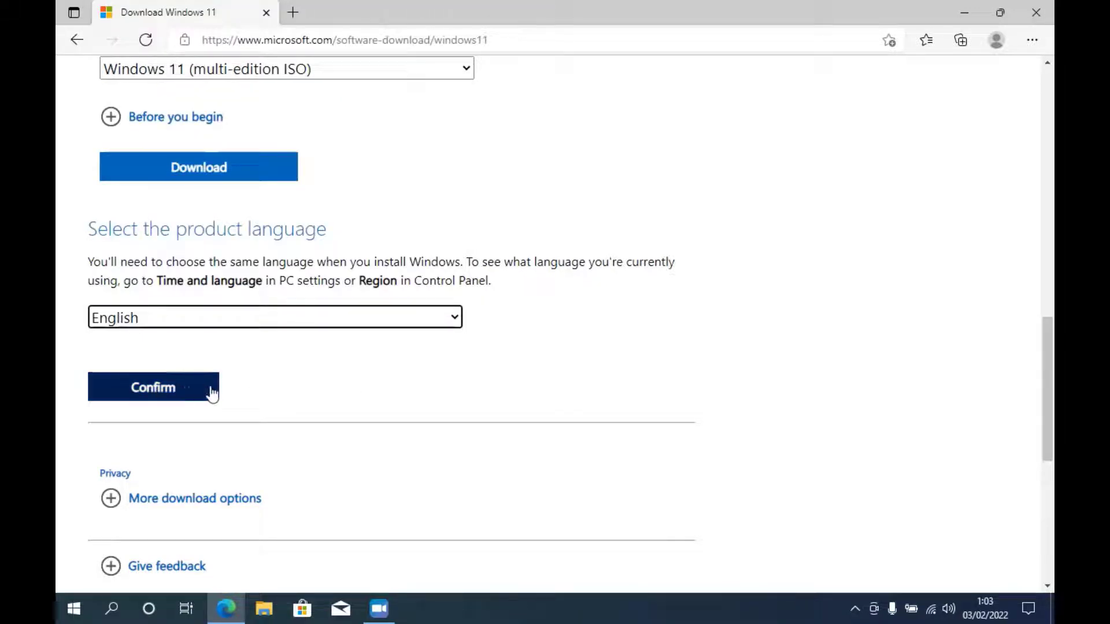
left_click(158, 387)
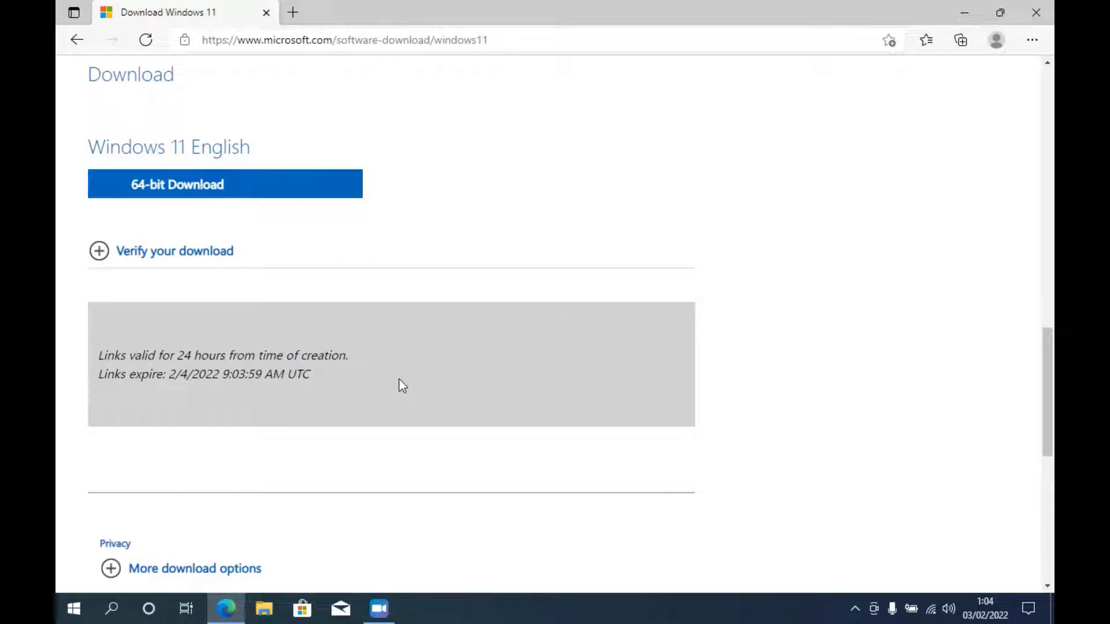
Download the 64-bit Win11_English_x64v1.iso and let it finish
left_click(252, 189)
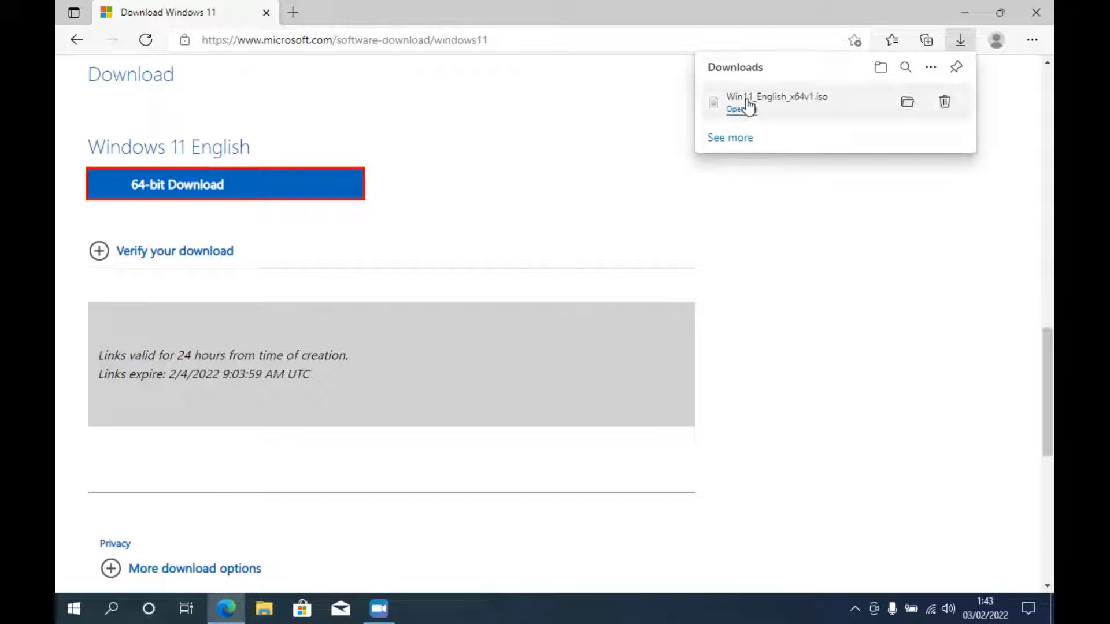
Move Win11_English_x64v1.iso from the Downloads folder onto the desktop
left_click(908, 105)
left_click(966, 12)
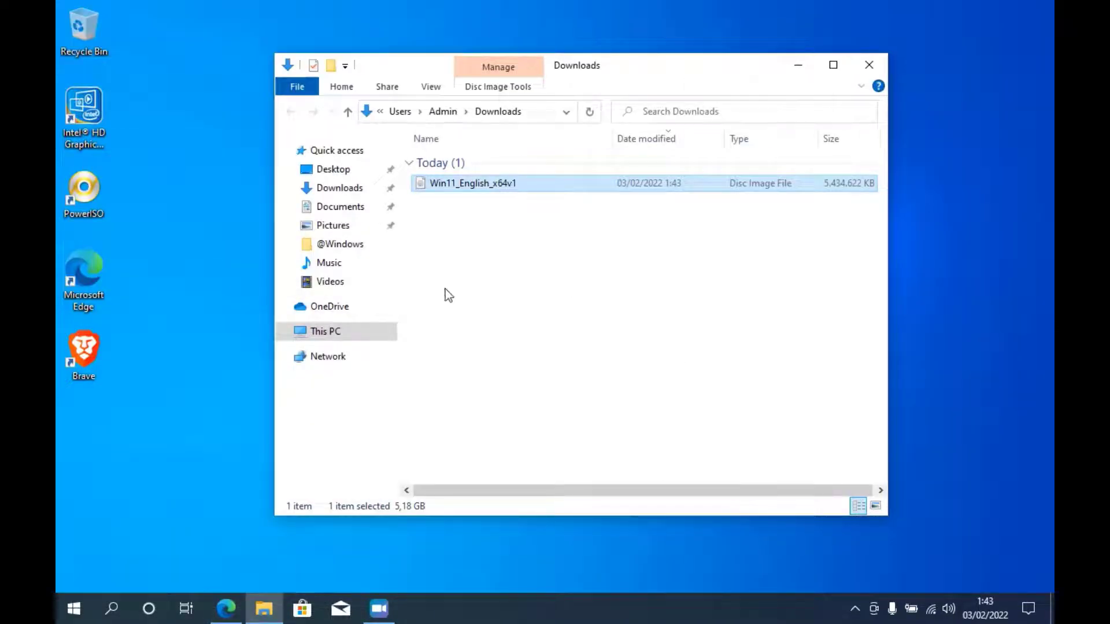
left_click_drag(448, 184, 941, 257)
left_click(861, 61)
left_click_drag(961, 192, 843, 192)
left_click(674, 244)
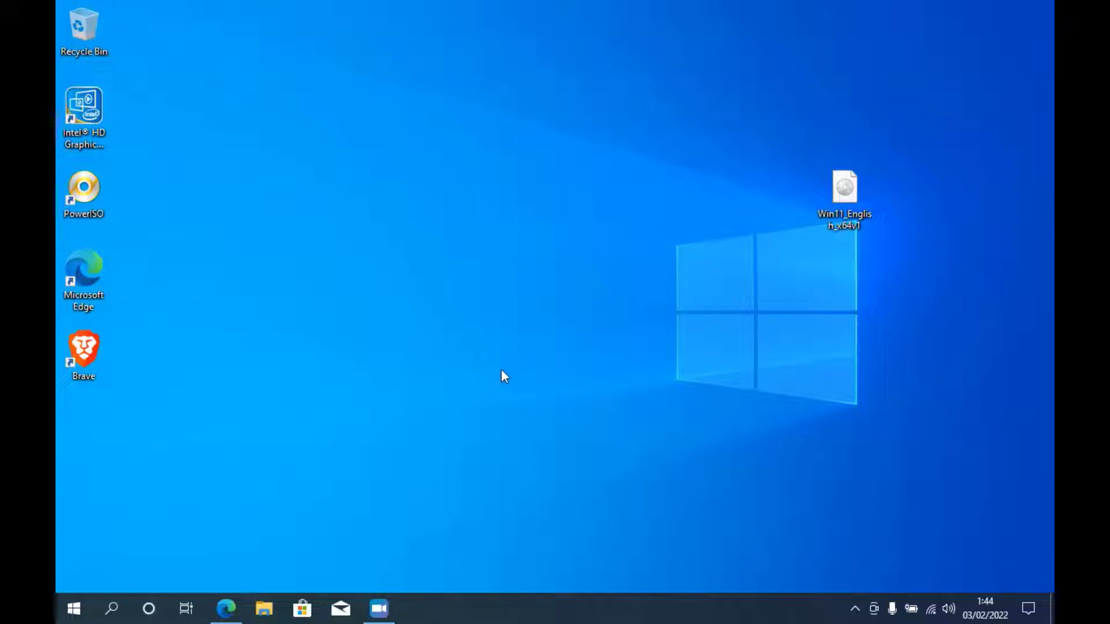
Mount the ISO as DVD Drive (E:) and run setup.exe from it
left_click(841, 192)
key("Return")
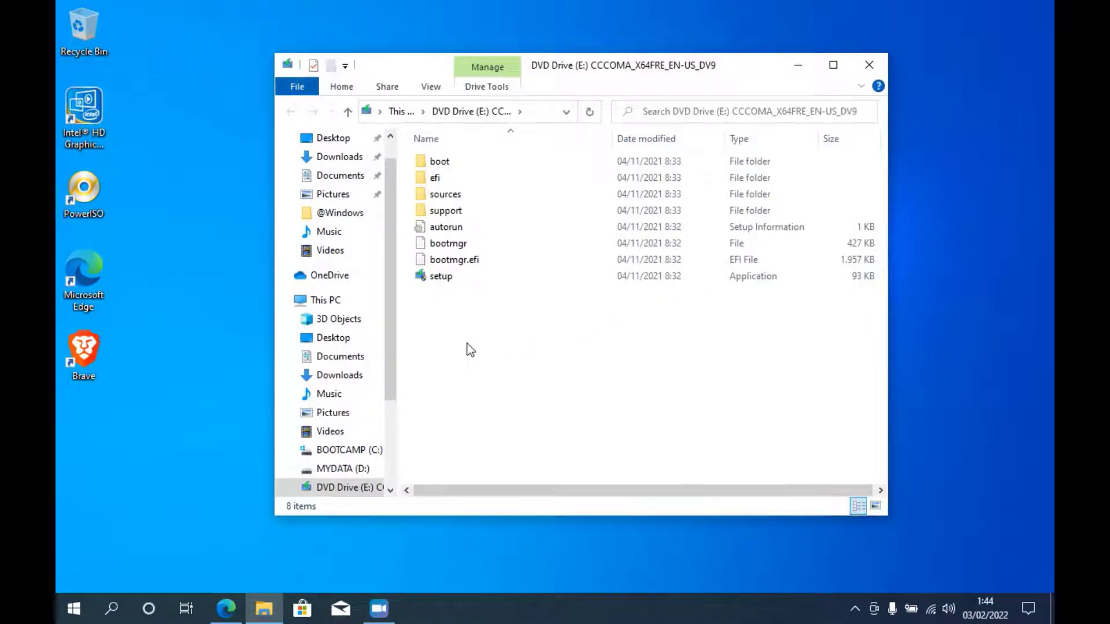
double_click(437, 277)
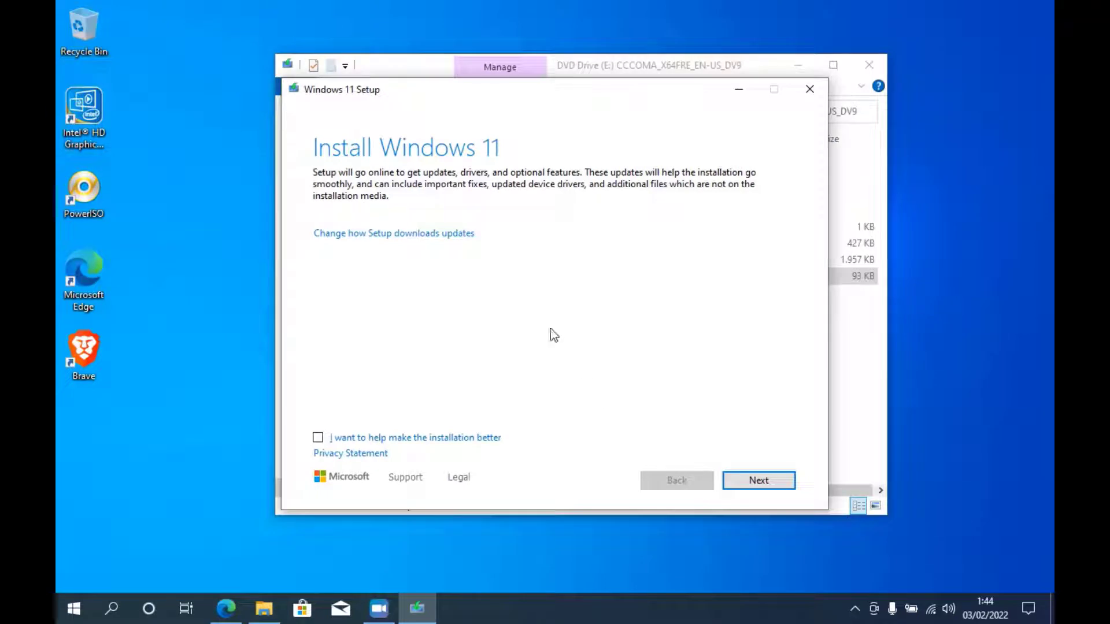
Skip updates with 'Not right now', cancel Setup after the requirements check fails, close the drive window
left_click(383, 234)
left_click(319, 263)
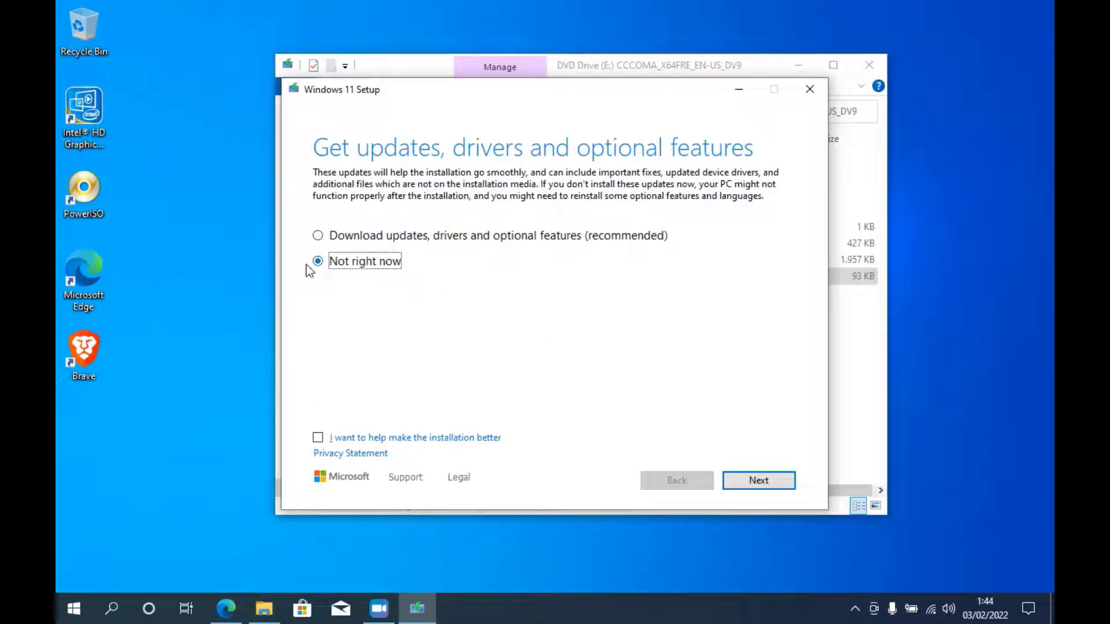
left_click(759, 481)
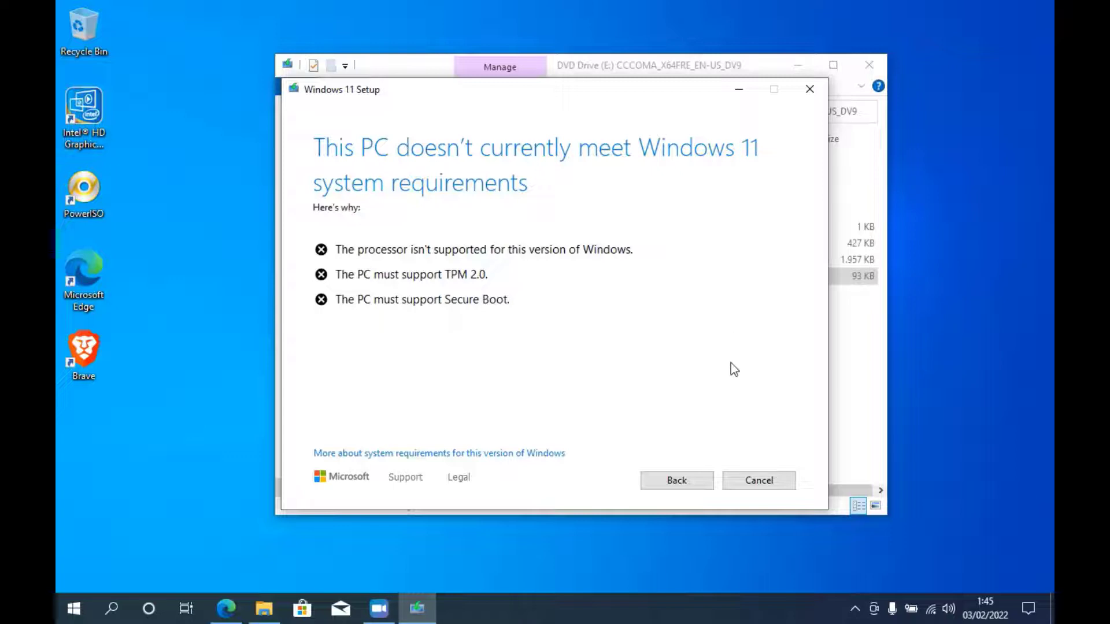
left_click(766, 485)
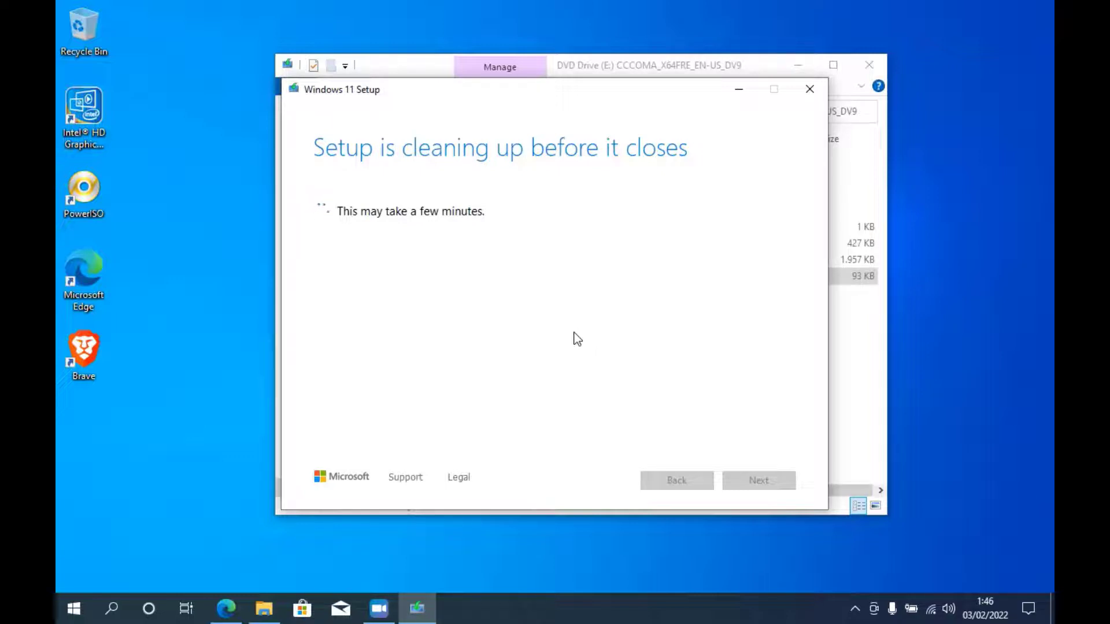
left_click(862, 67)
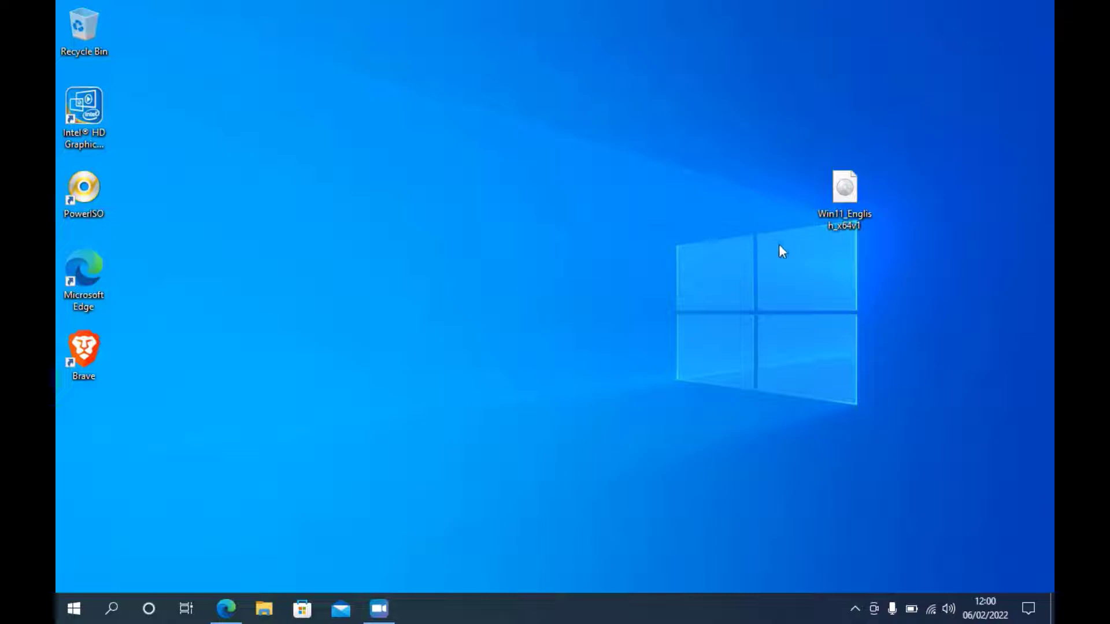
Extract the ISO with WinRAR's 'Extract to Win11_English_x64v1\' option
right_click(848, 192)
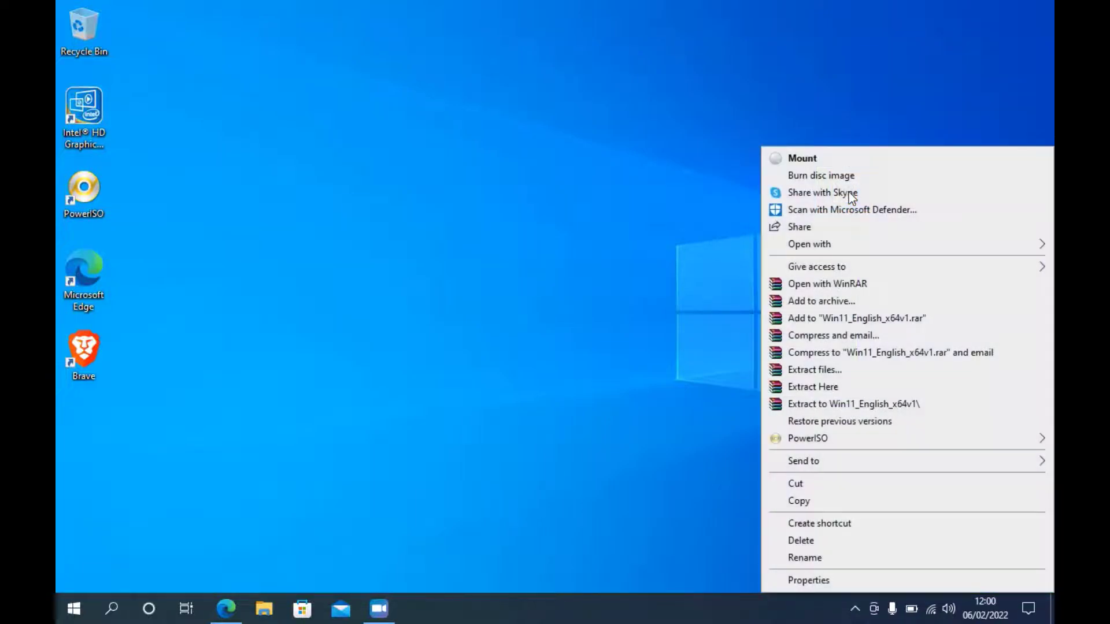
left_click(834, 404)
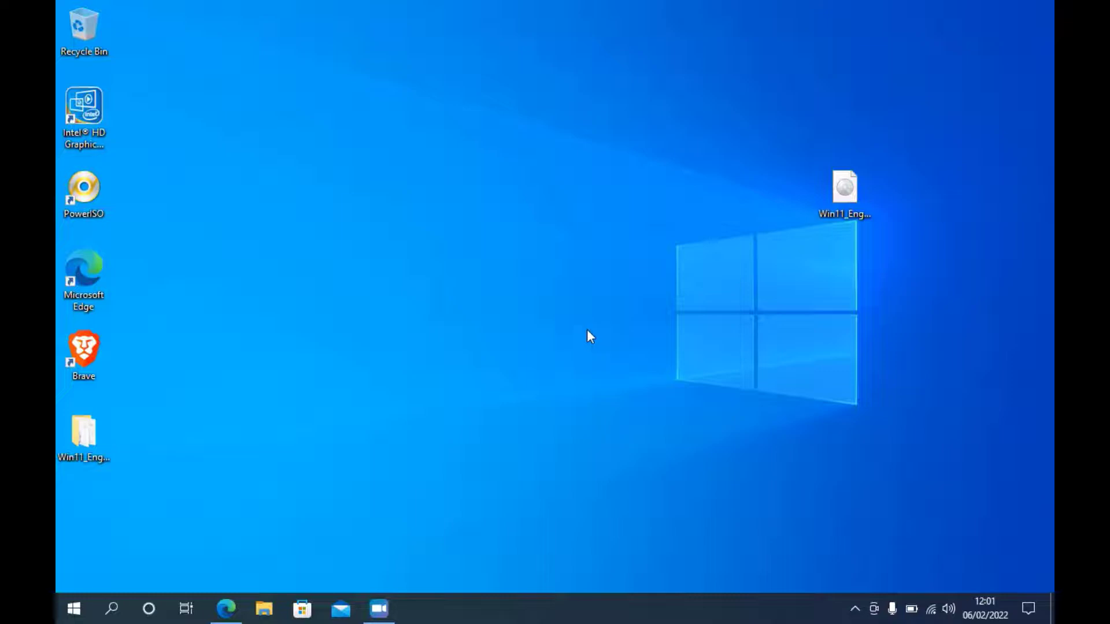
Move the extracted Win11_English_x64v1 folder to the desktop centre and open its sources folder
left_click_drag(84, 433, 612, 280)
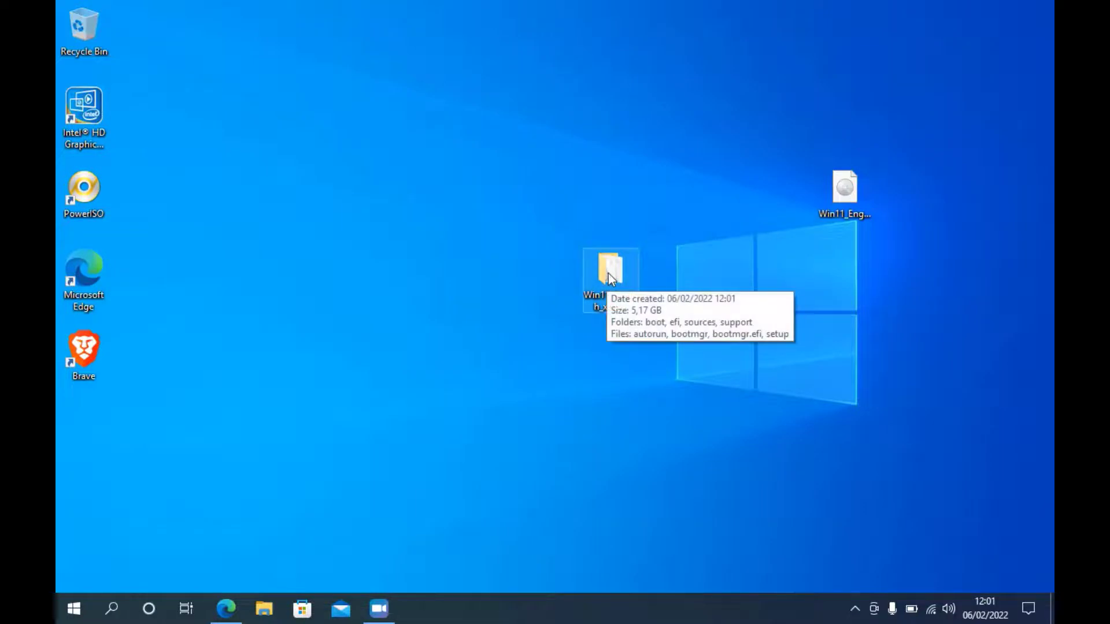
double_click(608, 273)
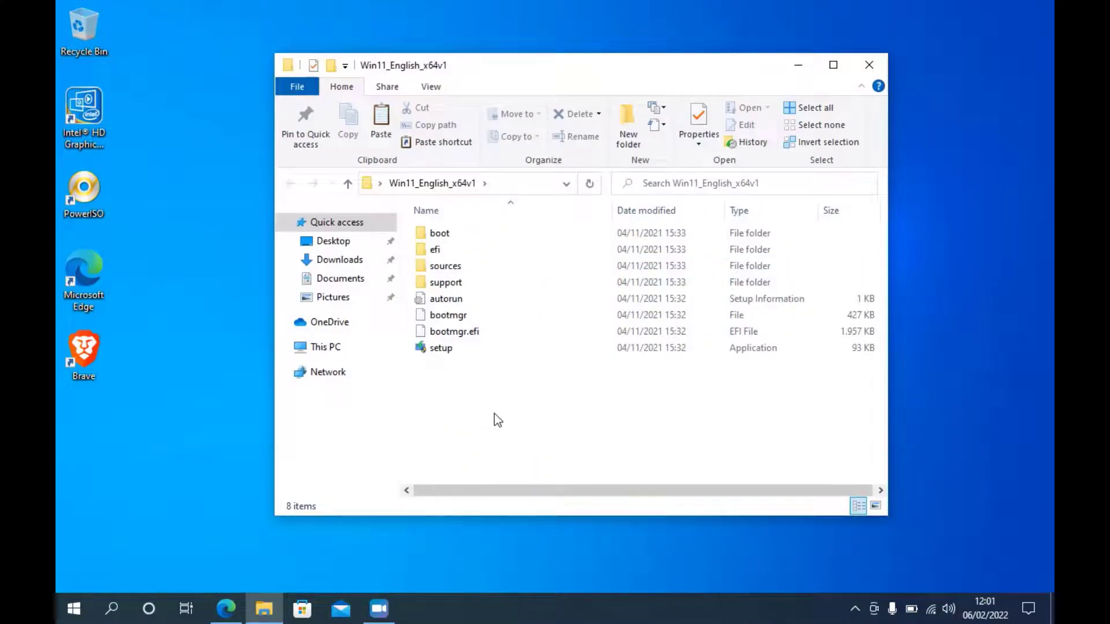
double_click(446, 266)
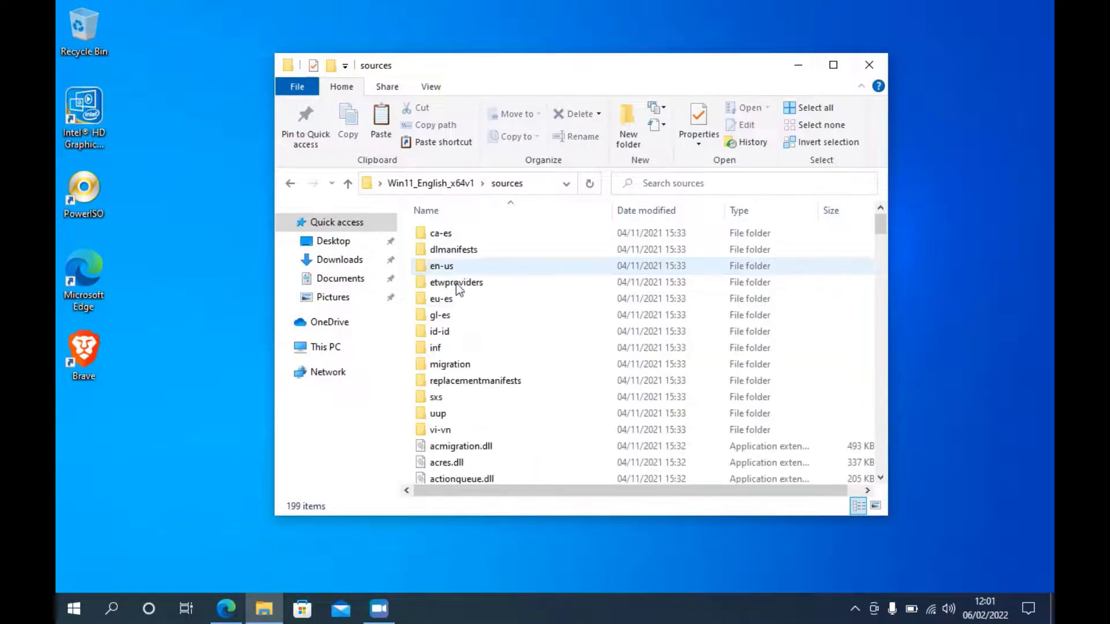
scroll(550, 351, "down", 5)
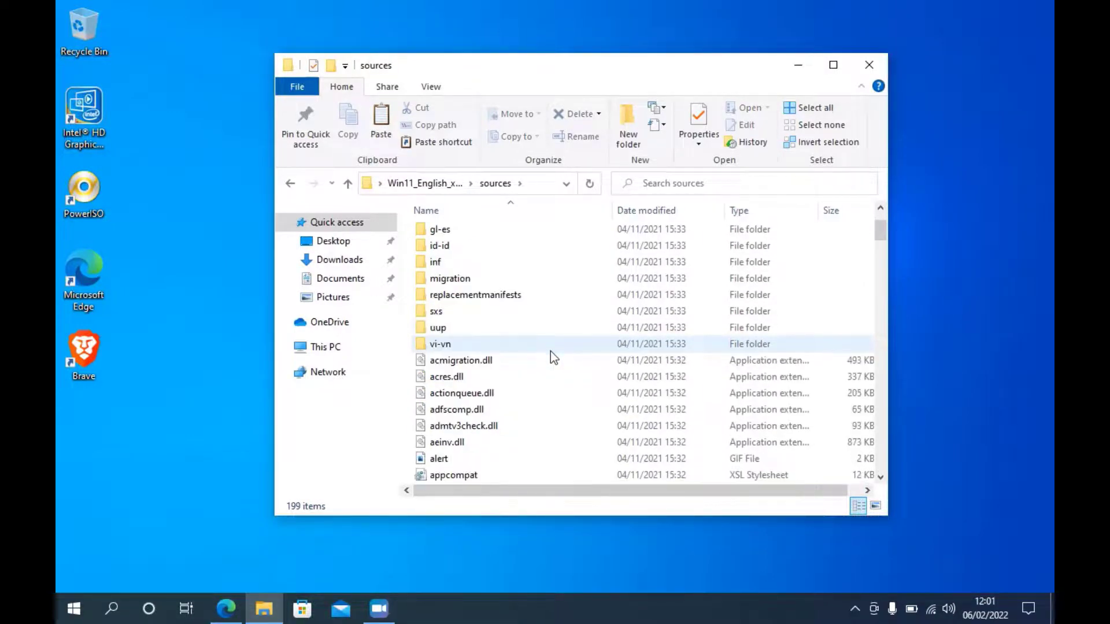
scroll(551, 352, "down", 2)
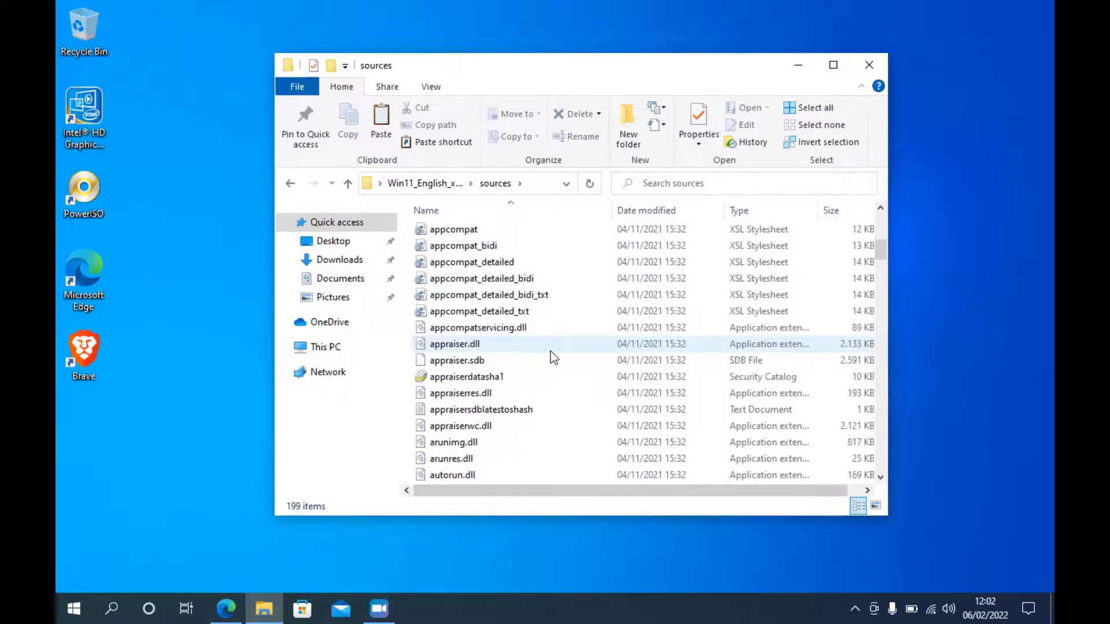
Rename appraiserres.dll to appraiserresBAK.dll, then go back to the Win11_English_x64v1 folder
scroll(550, 352, "down", 1)
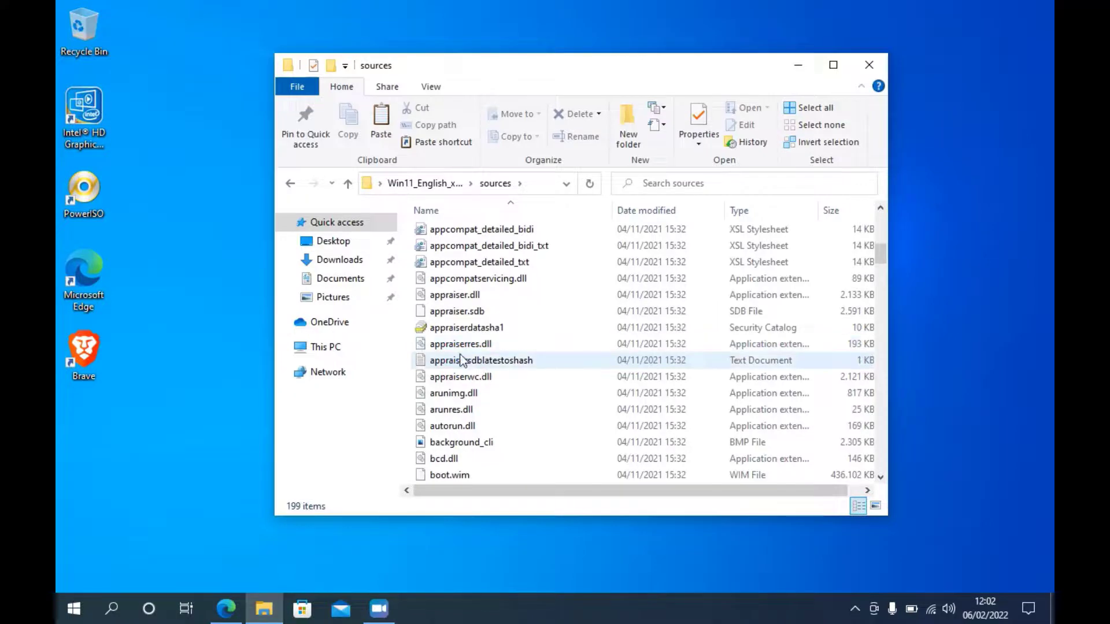
left_click(474, 344)
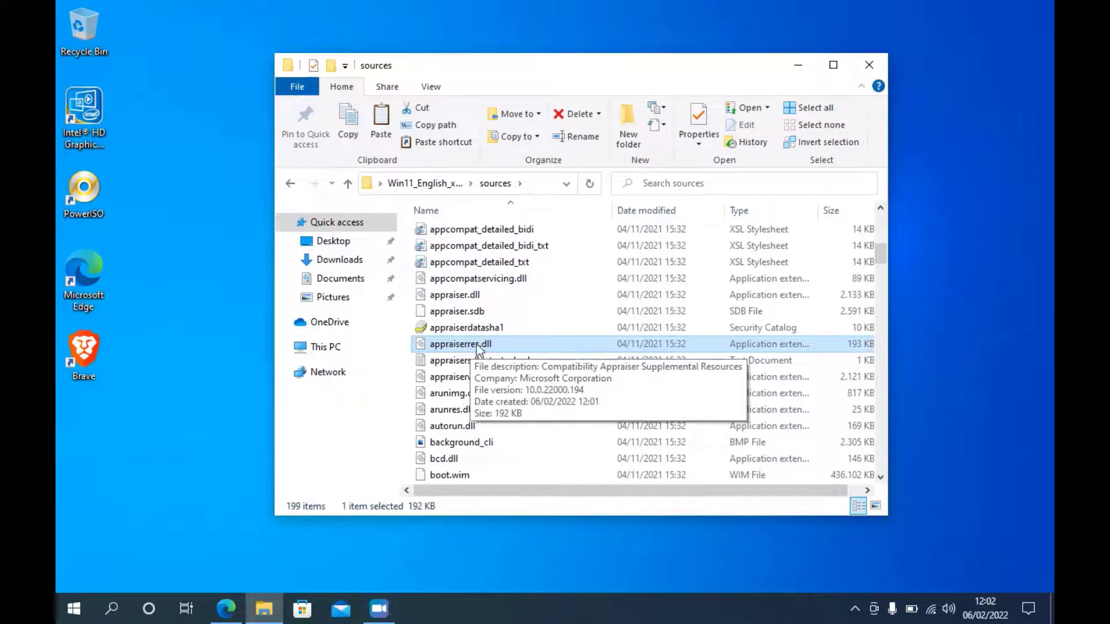
right_click(477, 346)
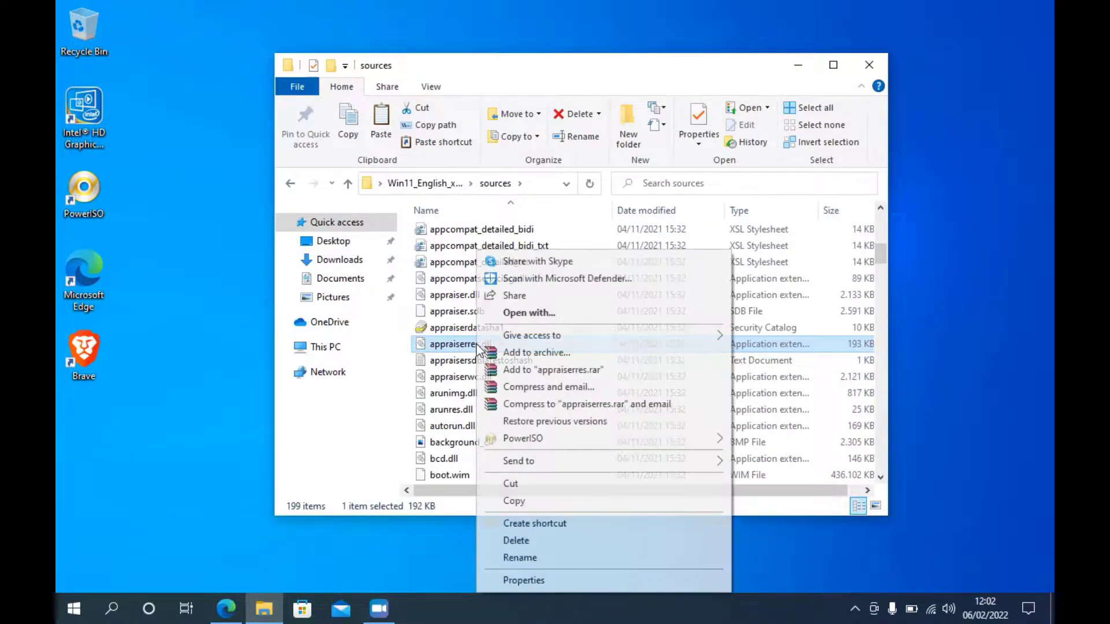
left_click(533, 559)
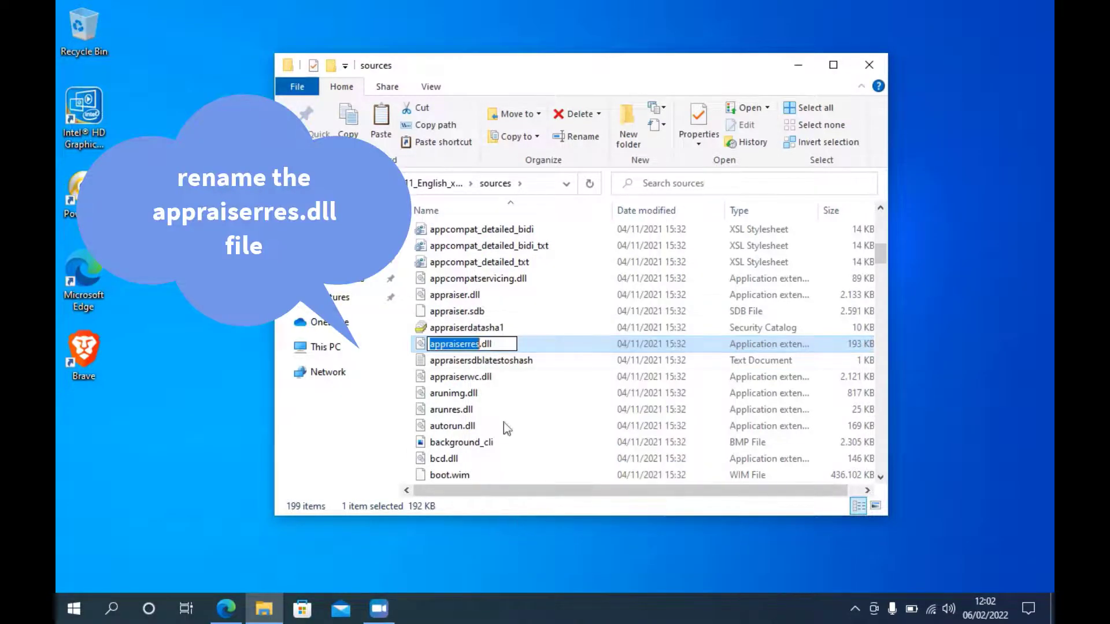
left_click(480, 345)
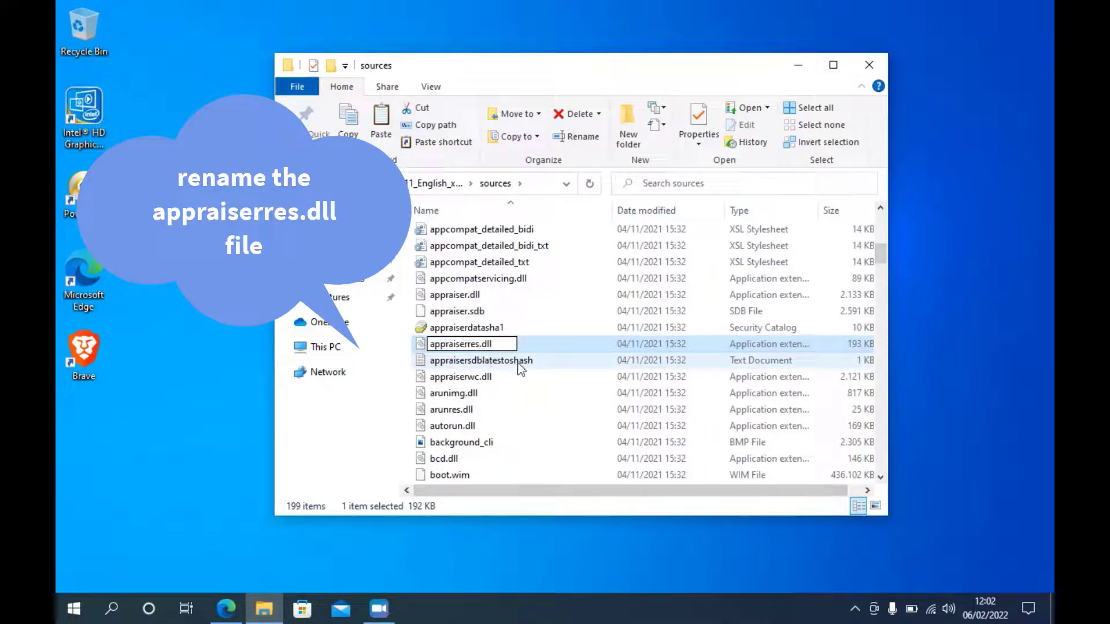
type("BAK")
key("Return")
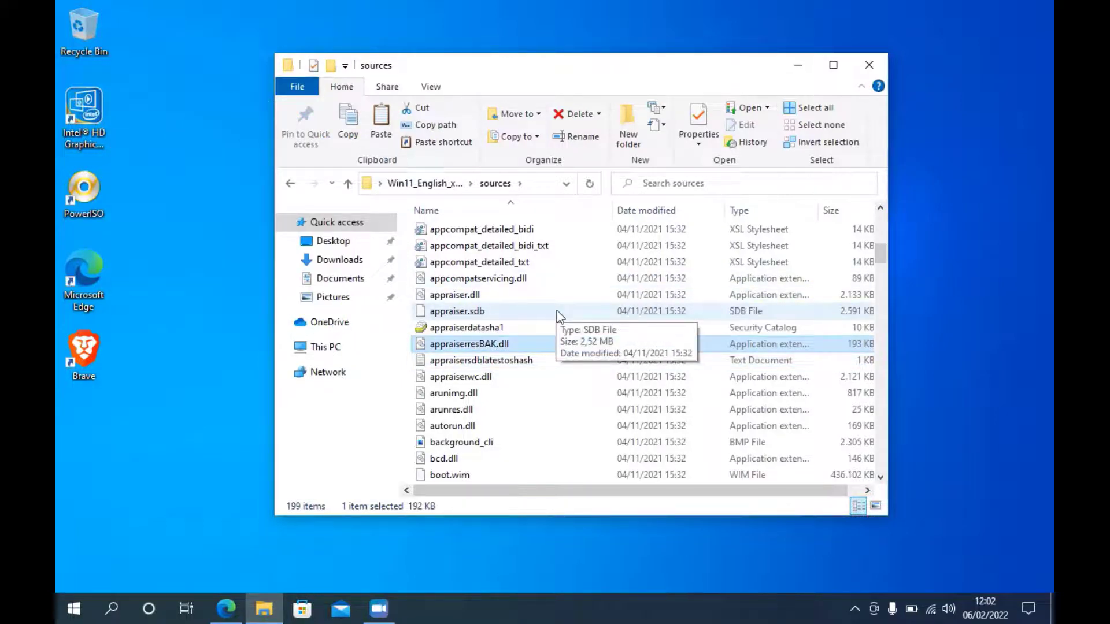
left_click(288, 180)
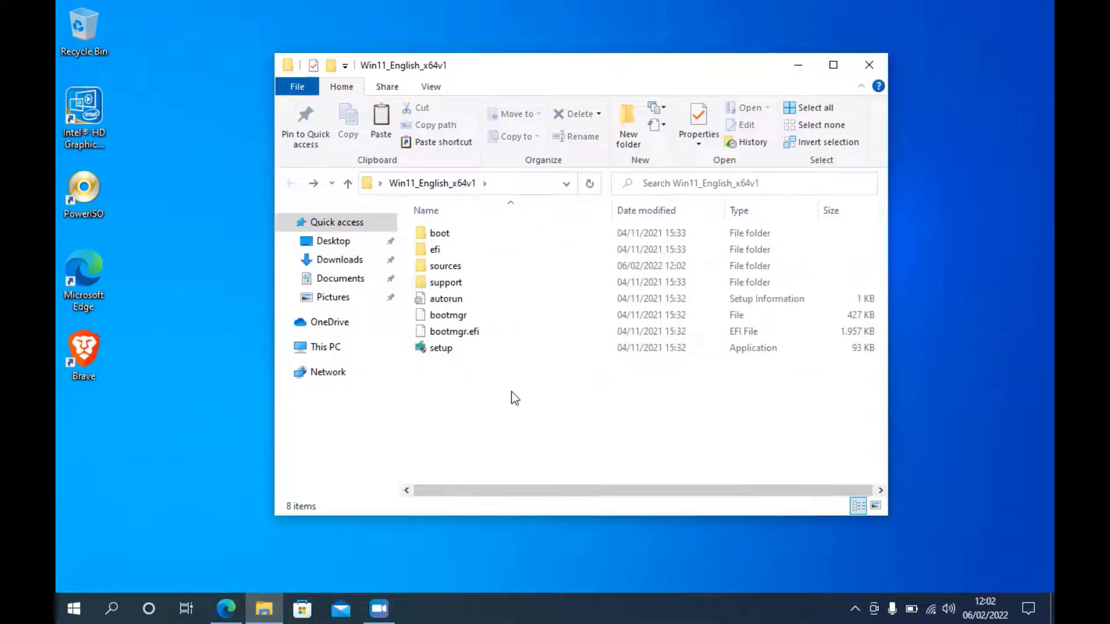
Run setup from the extracted Win11_English_x64v1 folder
double_click(452, 350)
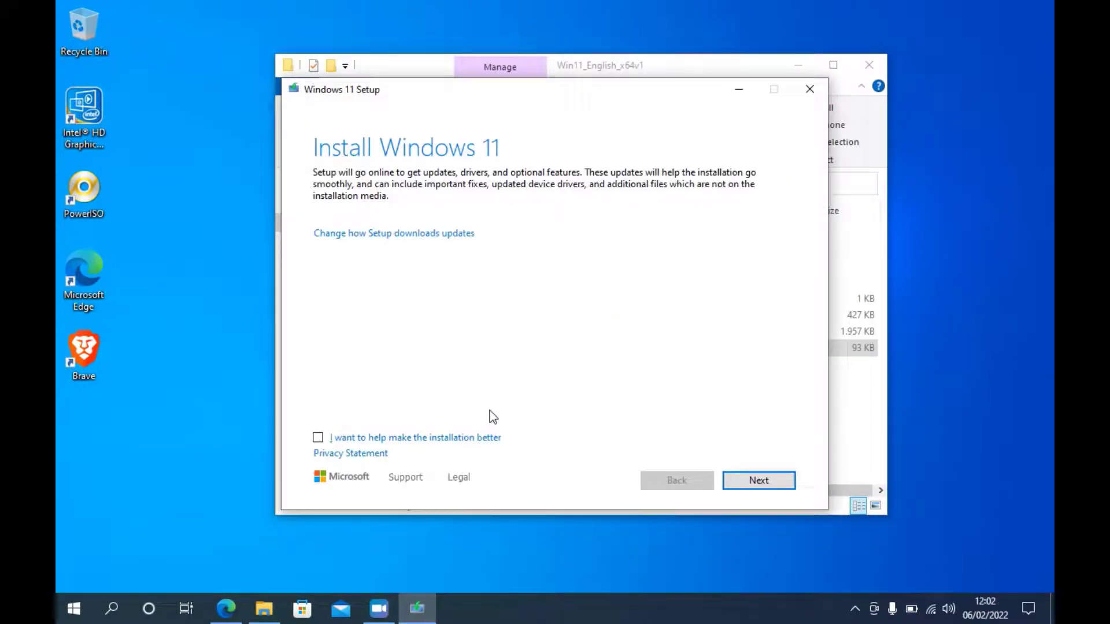
Minimize the folder window, choose 'Not right now' for updates and continue to the license terms
left_click(798, 64)
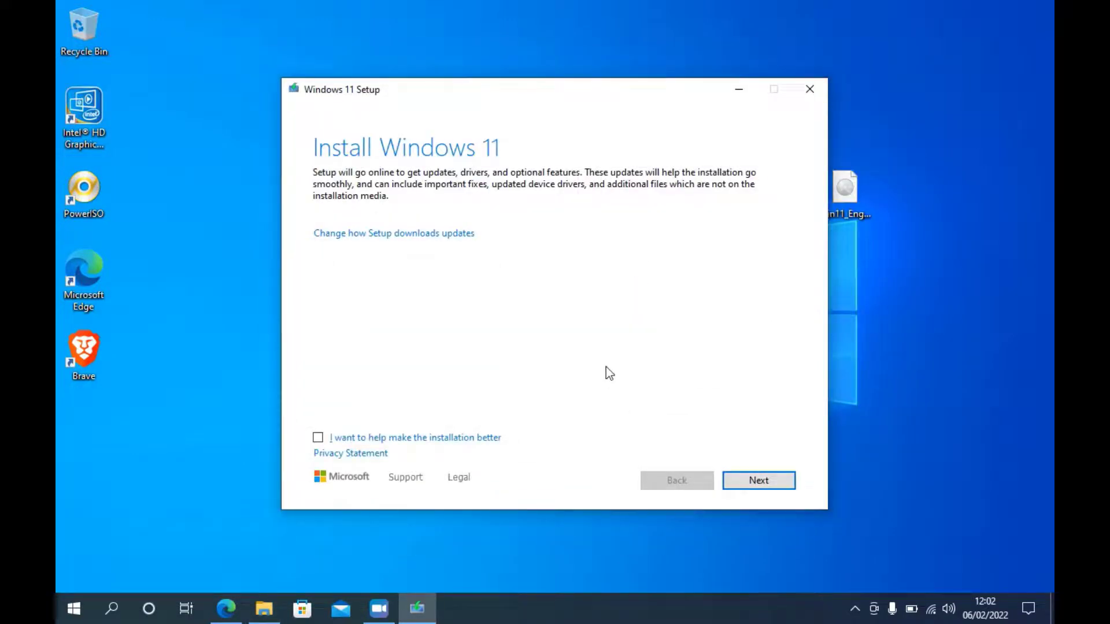
left_click(404, 235)
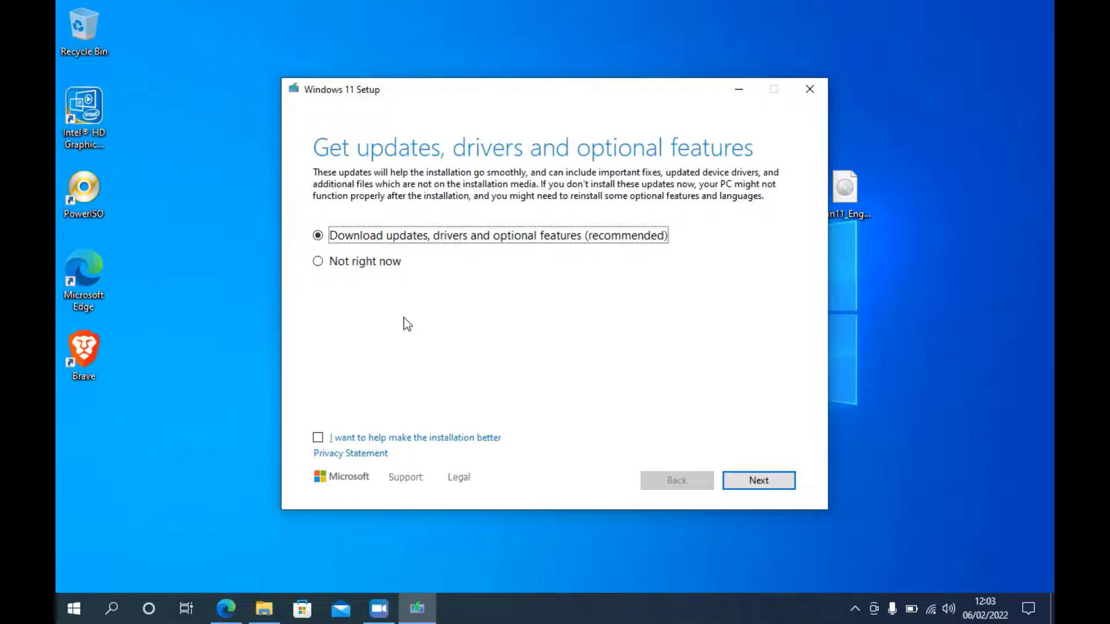
left_click(354, 263)
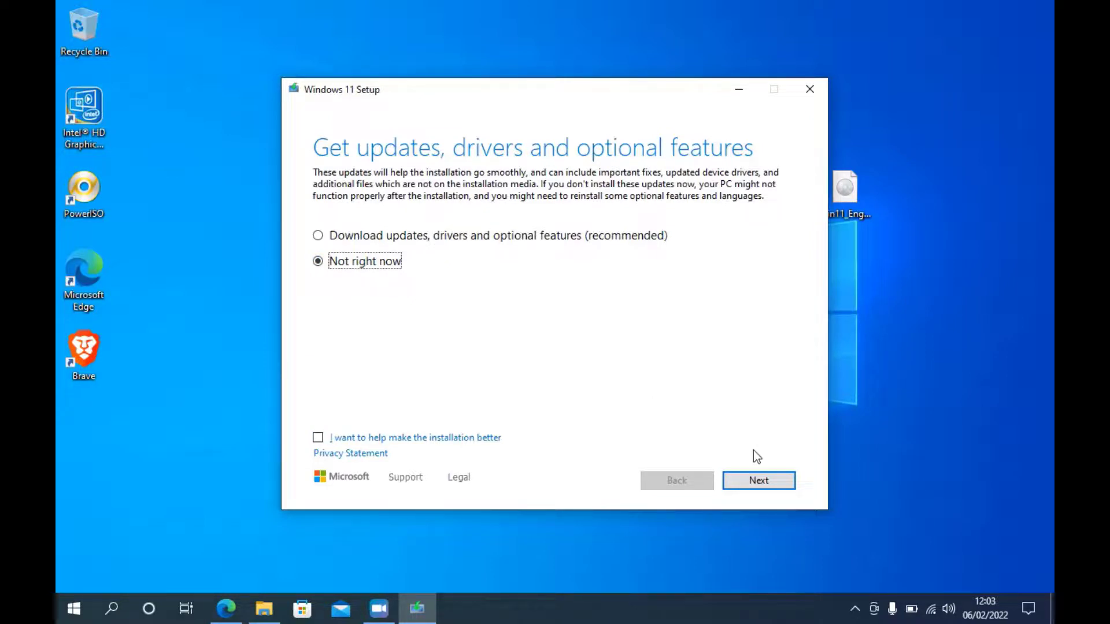
left_click(749, 482)
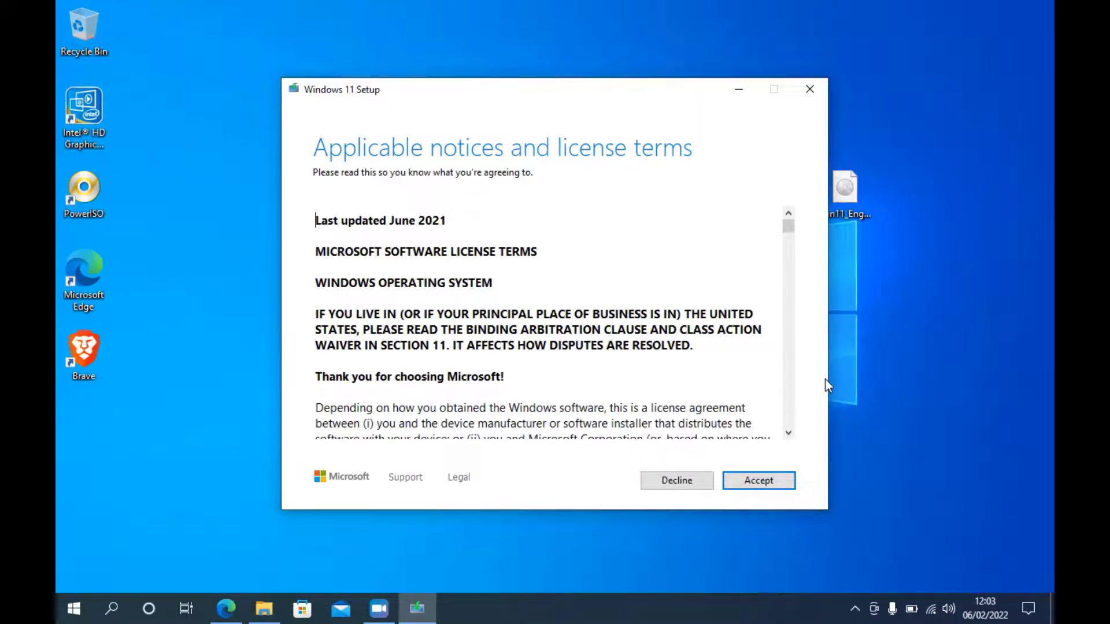
Accept the Windows 11 license terms and bring up the Choose what to keep screen
left_click(758, 483)
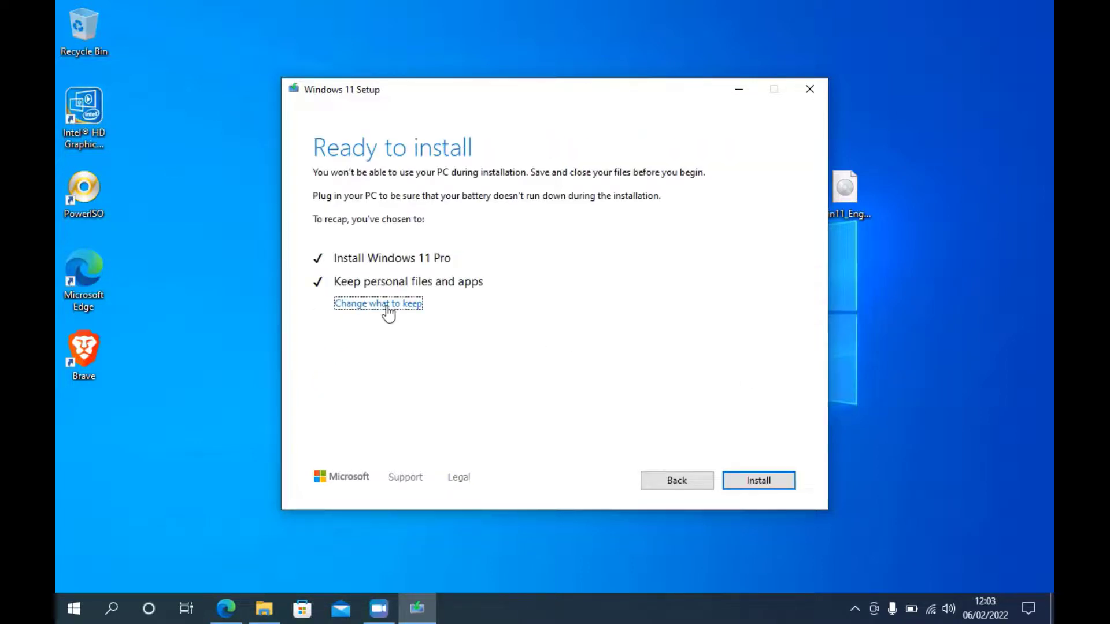
left_click(388, 314)
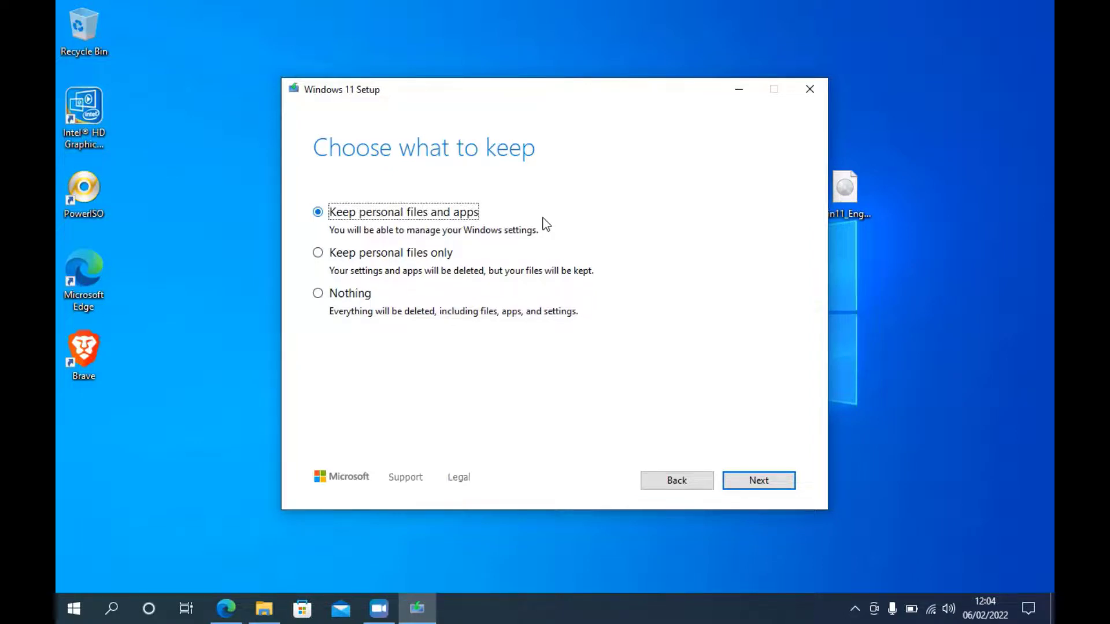
Try each keep option, settle on Keep personal files and apps, and continue
left_click(317, 255)
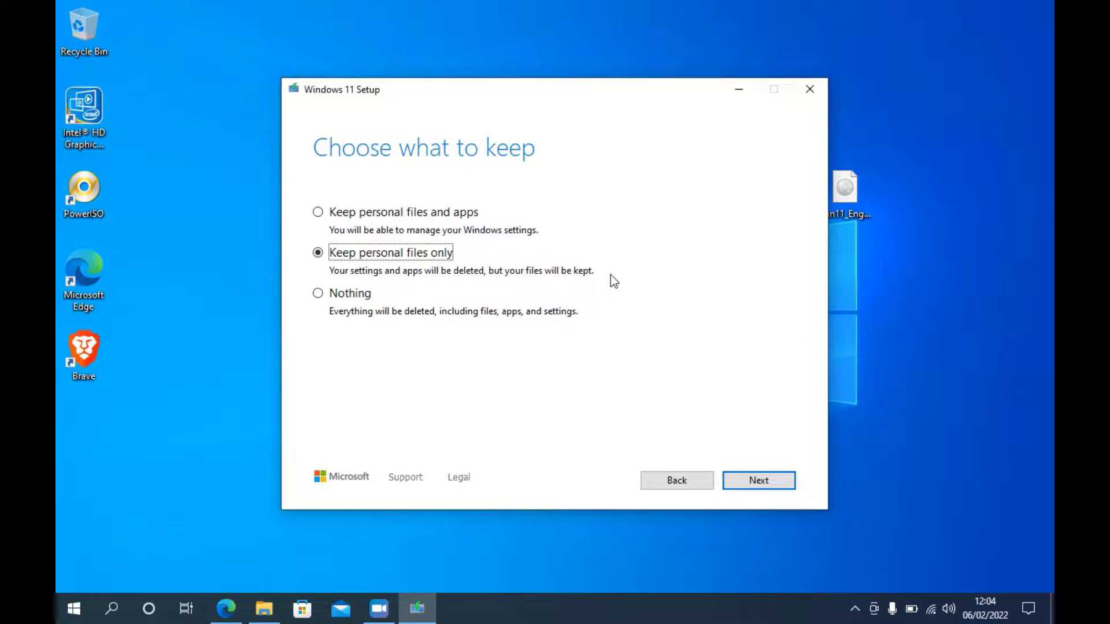
left_click(317, 294)
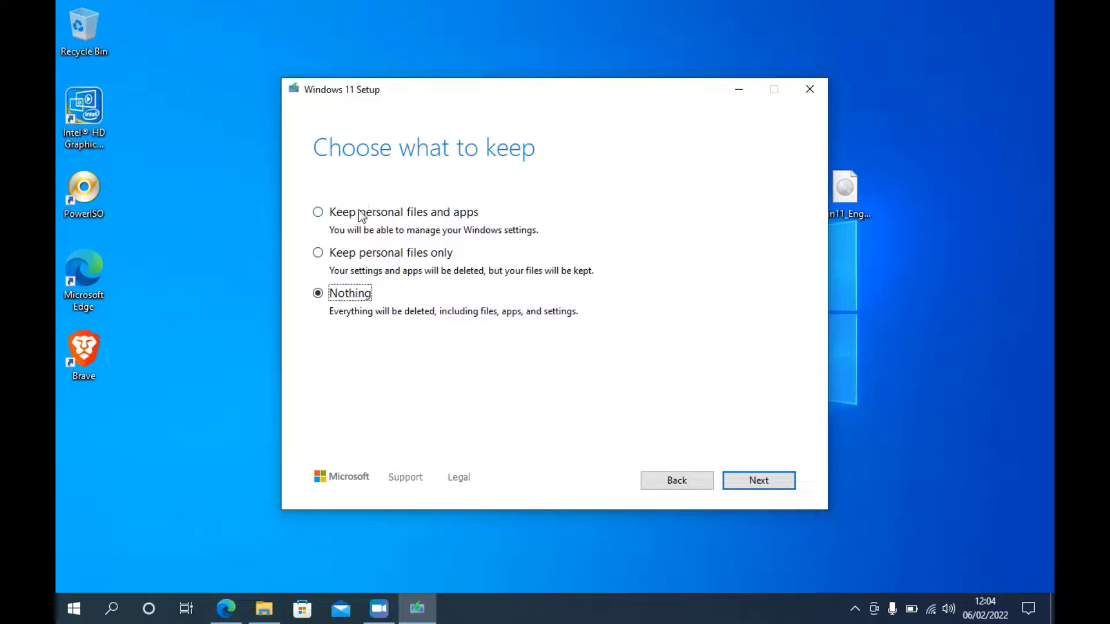
left_click(317, 212)
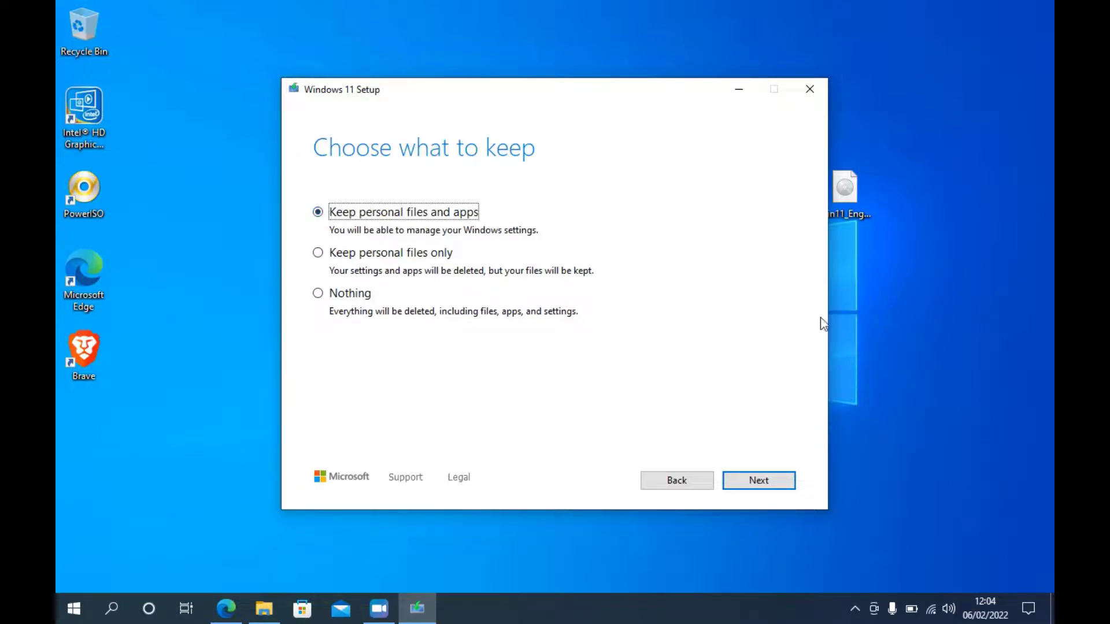
left_click(783, 480)
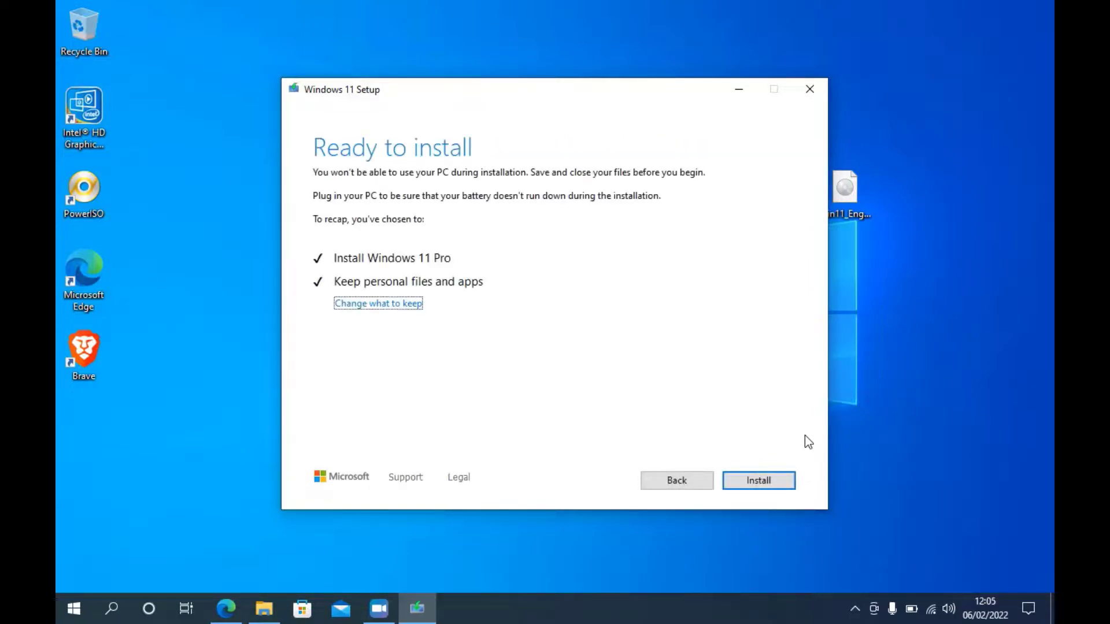
Install Windows 11 Pro from the Ready to install page, keeping personal files and apps
left_click(774, 481)
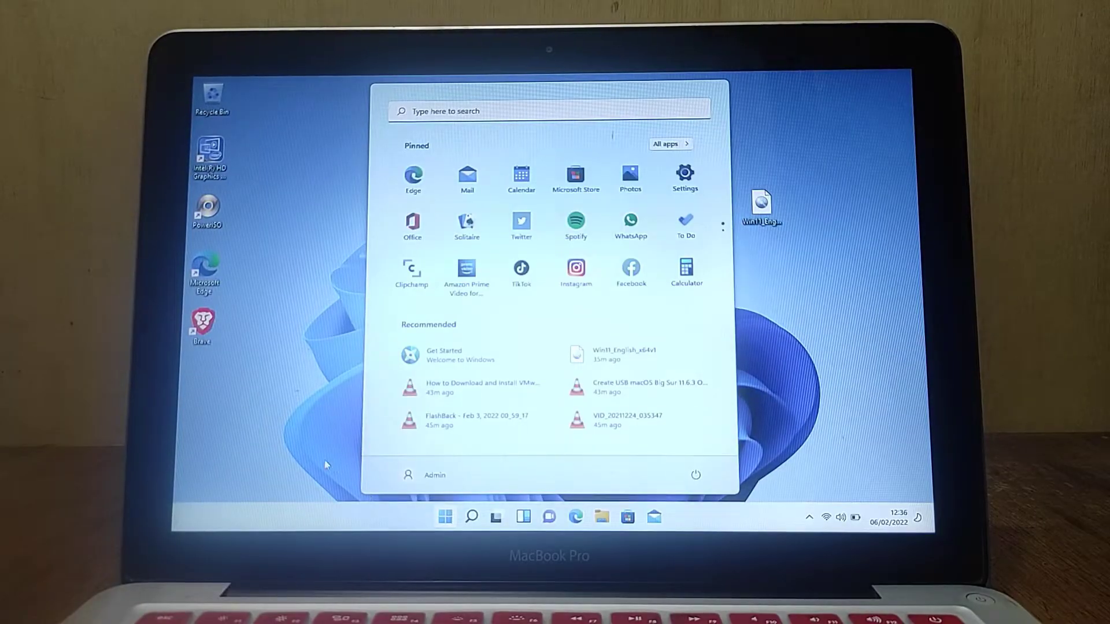
Open the Properties of This PC from File Explorer to reach the About page
left_click(429, 521)
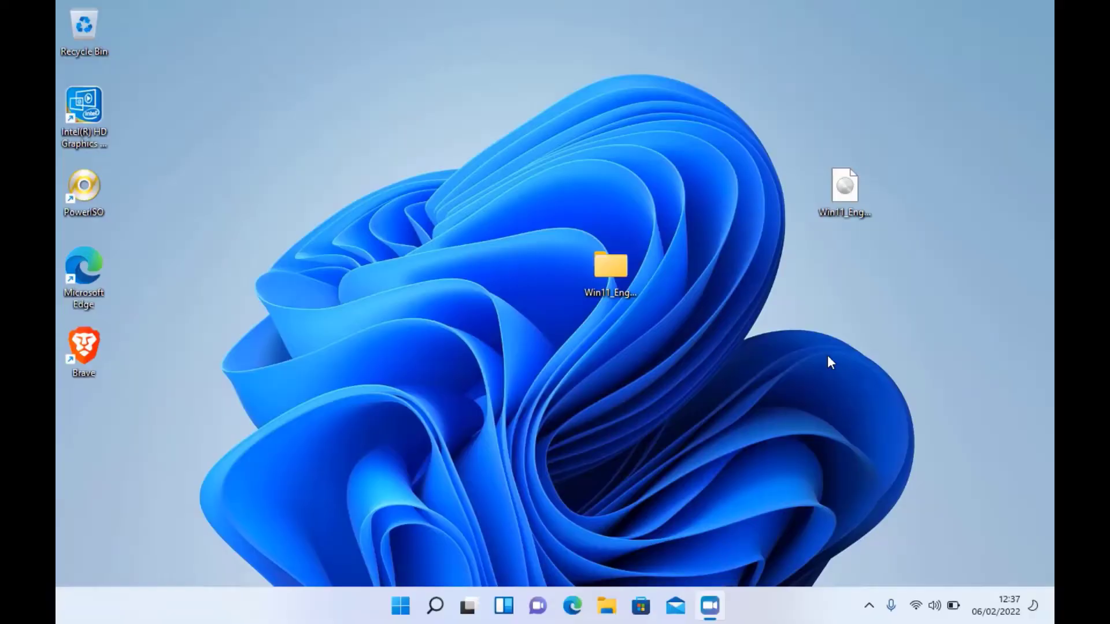
left_click(399, 606)
left_click(606, 605)
left_click(330, 345)
right_click(330, 344)
left_click(622, 222)
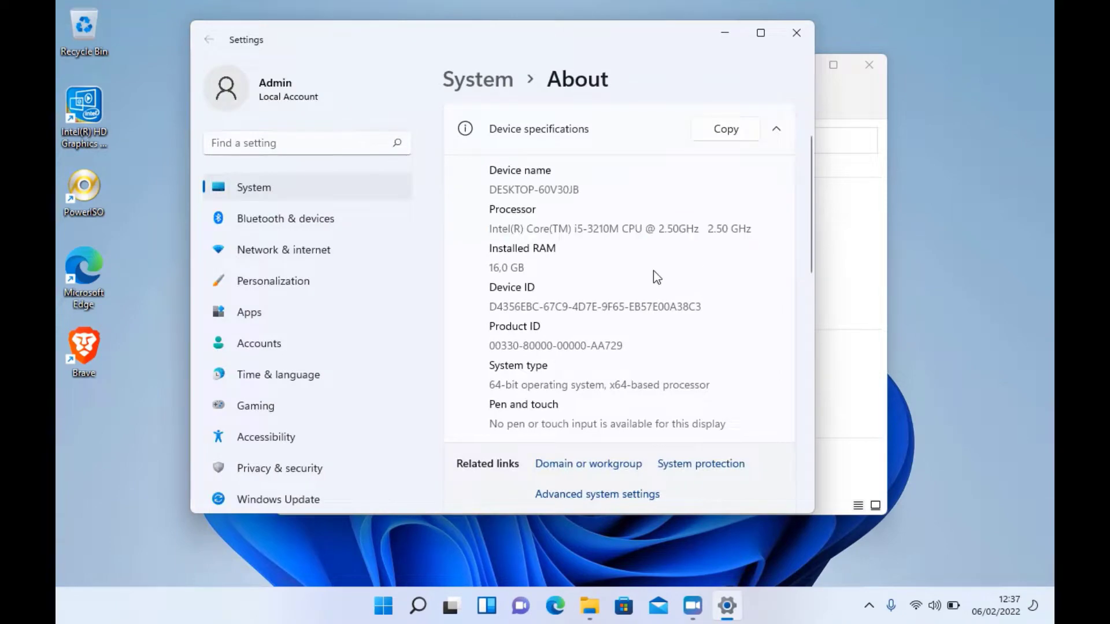
Review the device specifications on the About page, then close Settings and File Explorer
scroll(654, 271, "down", 8)
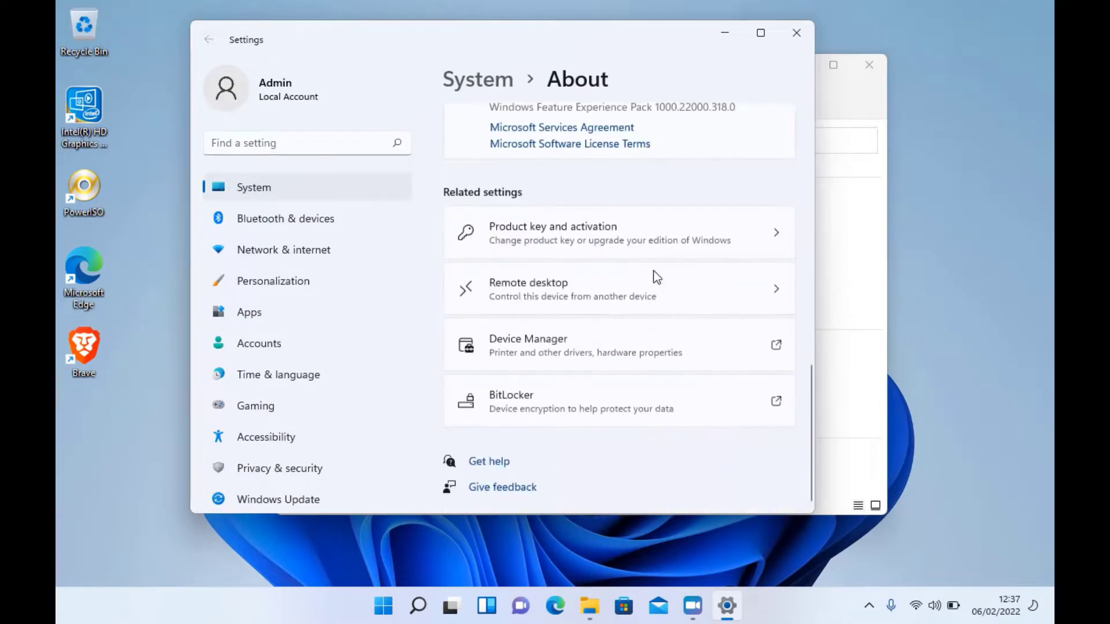
left_click(796, 32)
left_click(866, 64)
Launch Microsoft Edge, maximise it, open Google briefly, then close the browser
double_click(83, 260)
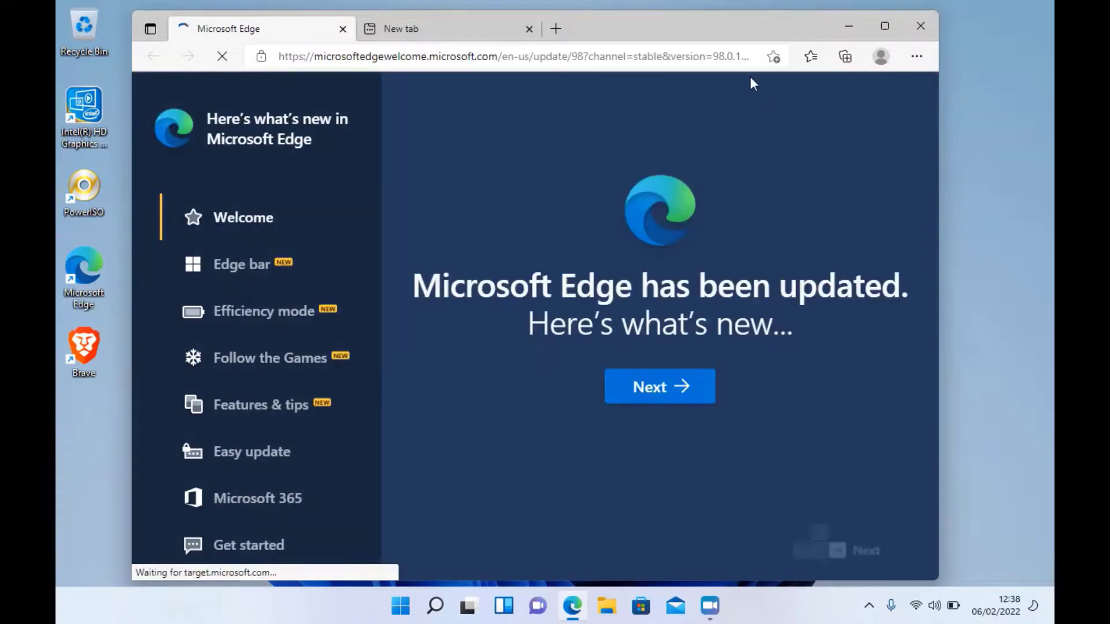
left_click(343, 28)
left_click(884, 26)
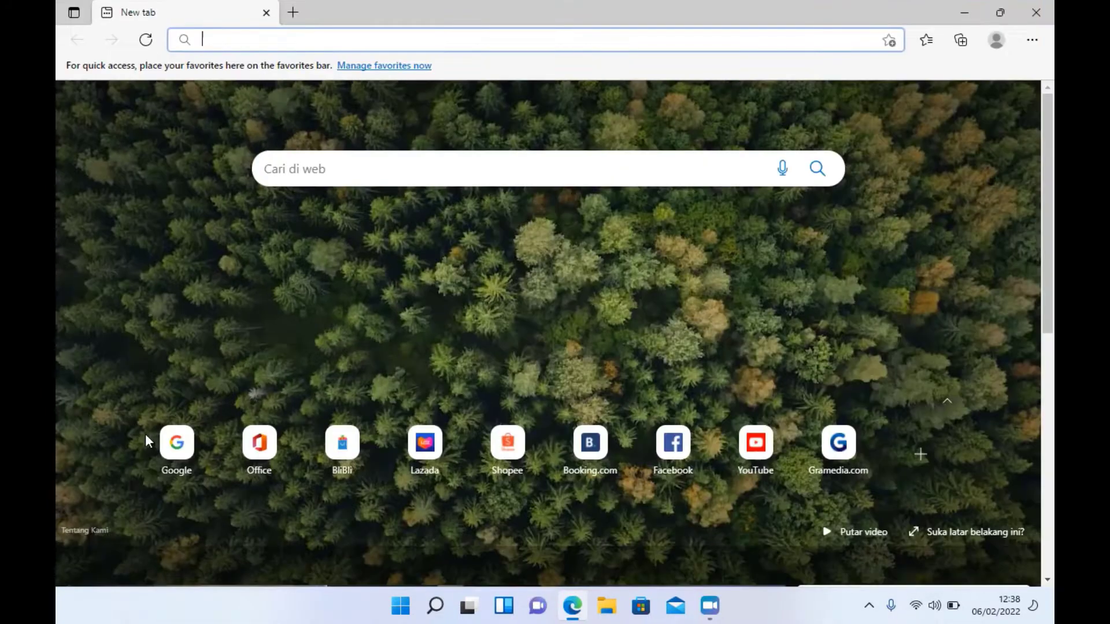
left_click(173, 442)
left_click(511, 232)
left_click(1036, 13)
Open the account settings from the Start menu to view the local Admin account
key("super")
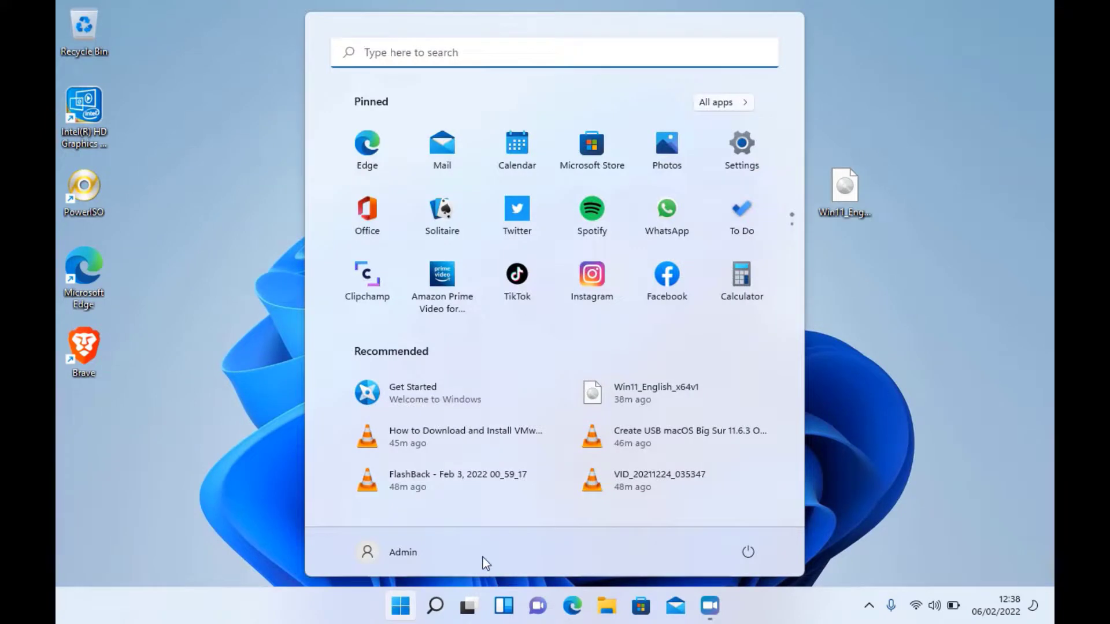
left_click(411, 554)
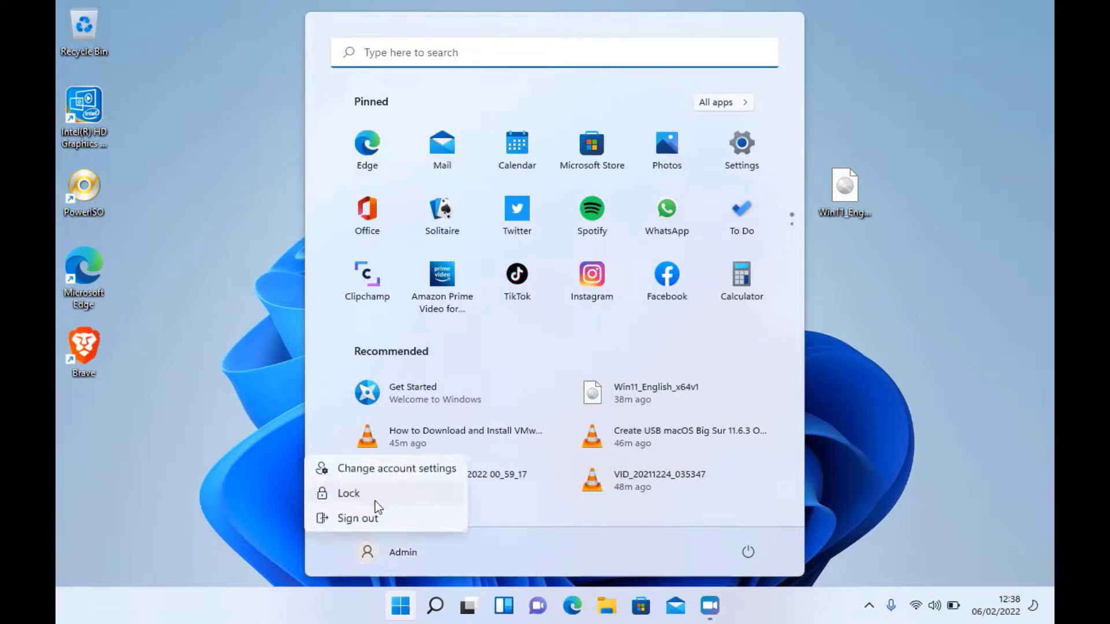
left_click(400, 470)
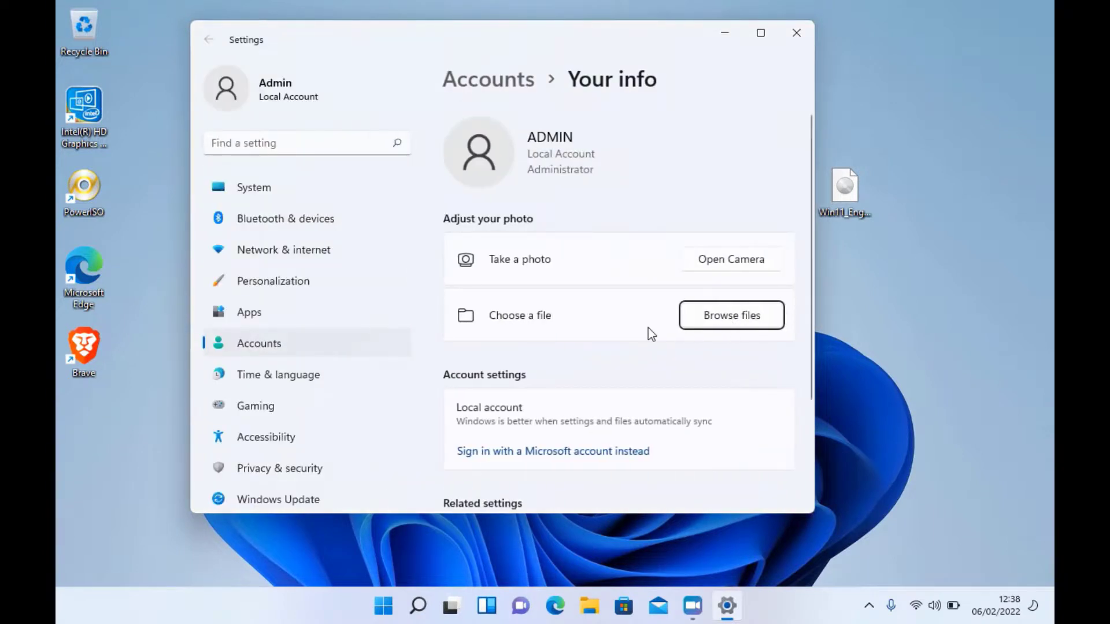
scroll(331, 388, "down", 1)
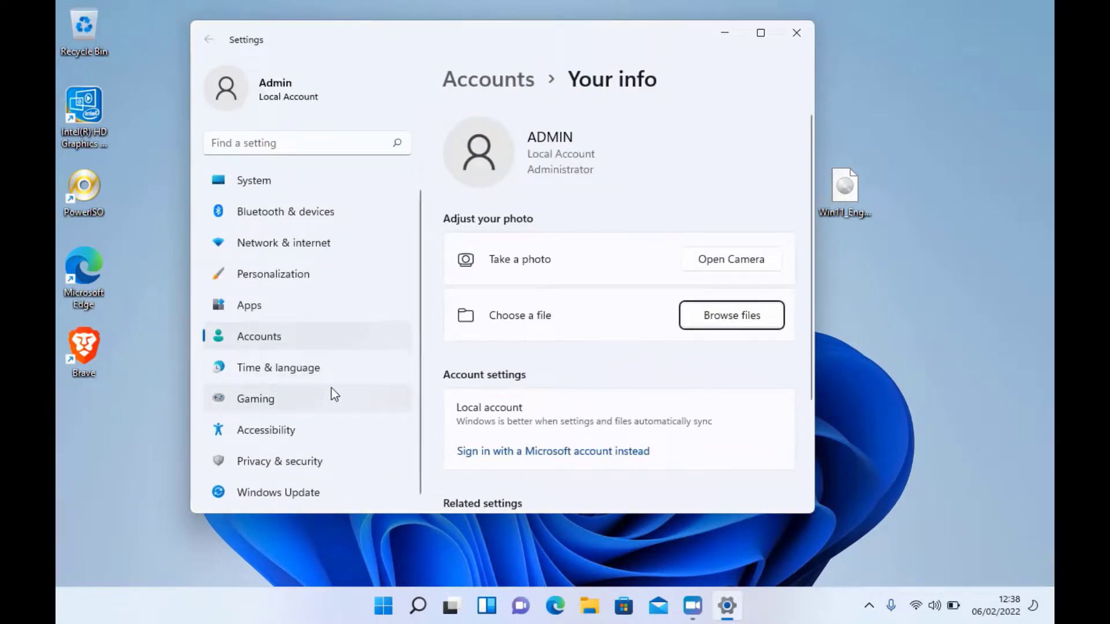
On the Windows Update page, start downloading the available updates
left_click(287, 492)
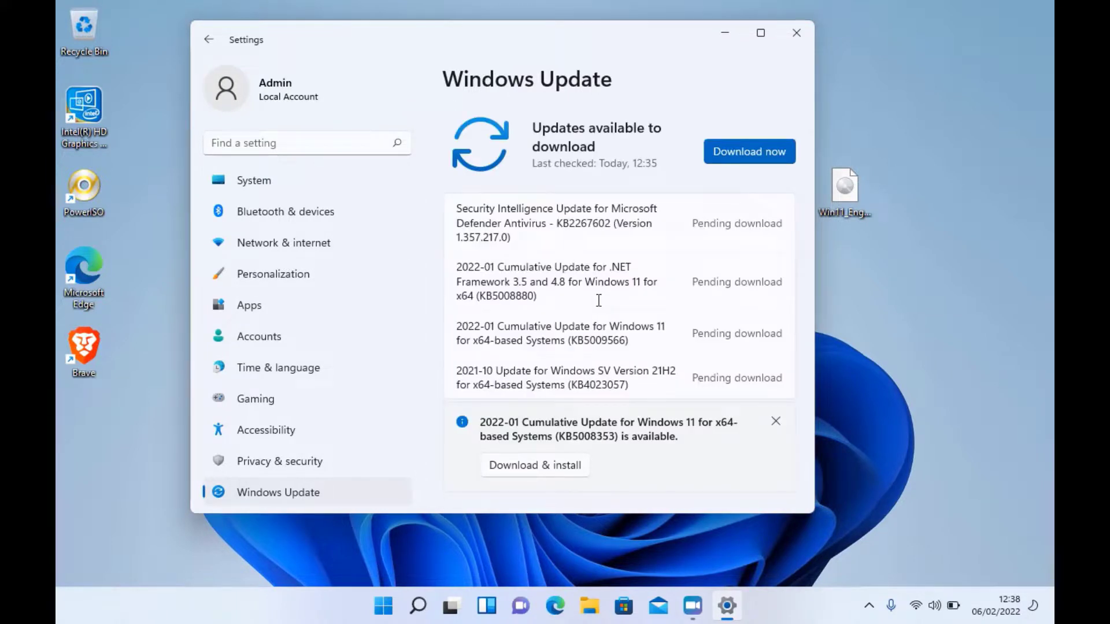
scroll(611, 332, "down", 4)
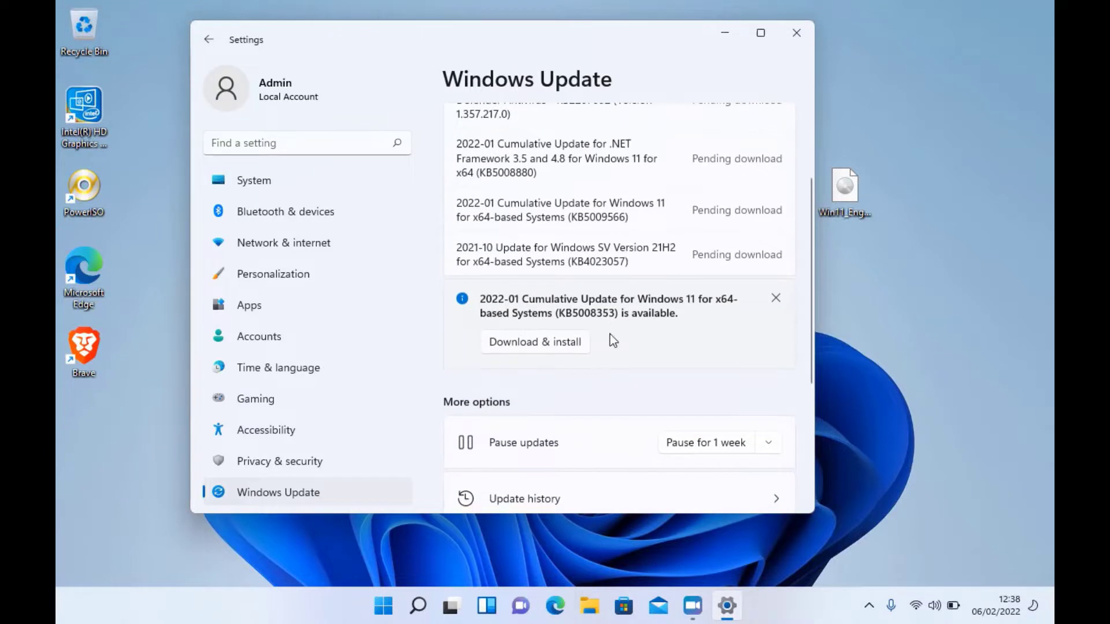
scroll(610, 333, "up", 4)
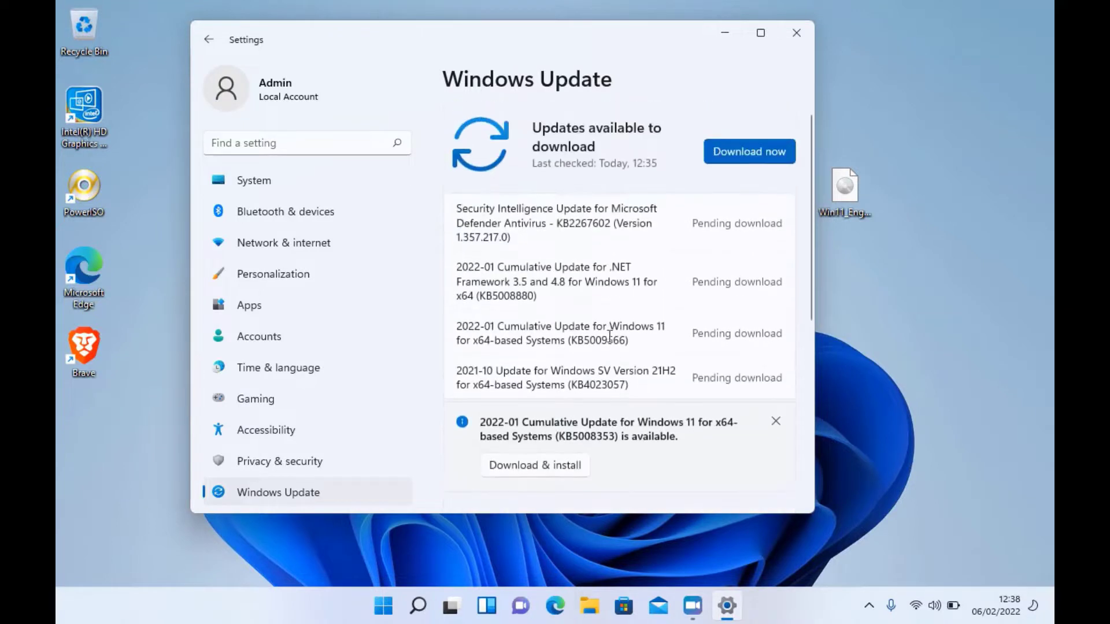
left_click(721, 156)
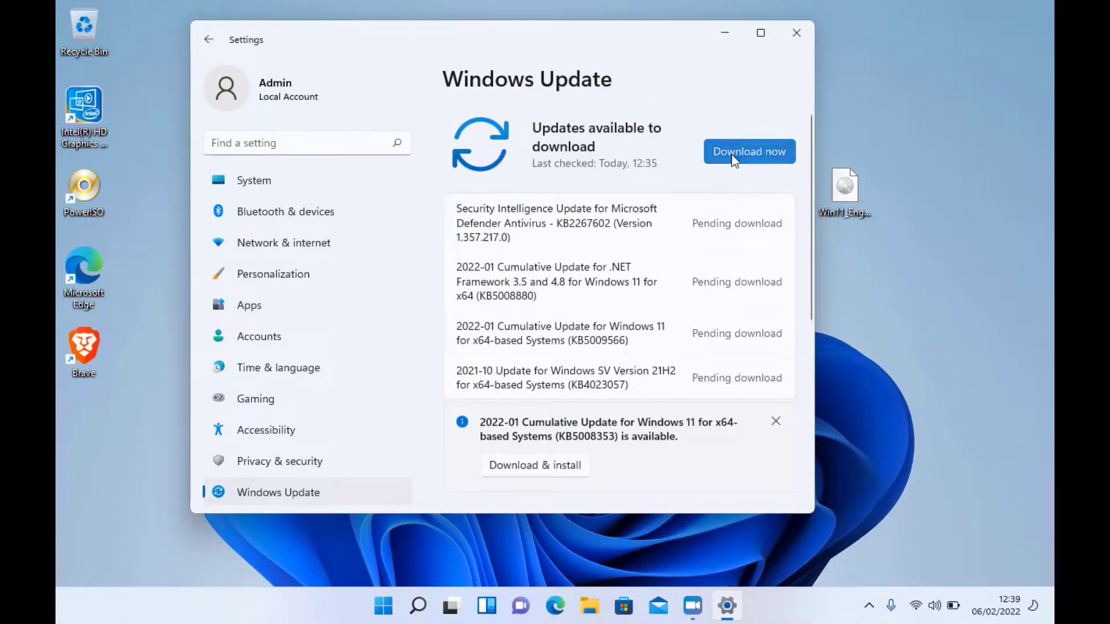